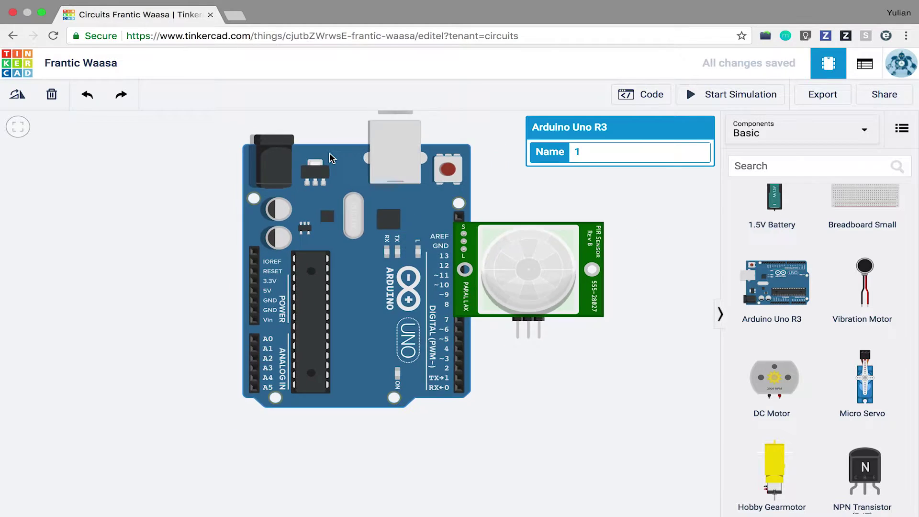
Move the Arduino Uno clear of the PIR sensor and place a small breadboard just below the sensor
left_click_drag(376, 161, 273, 233)
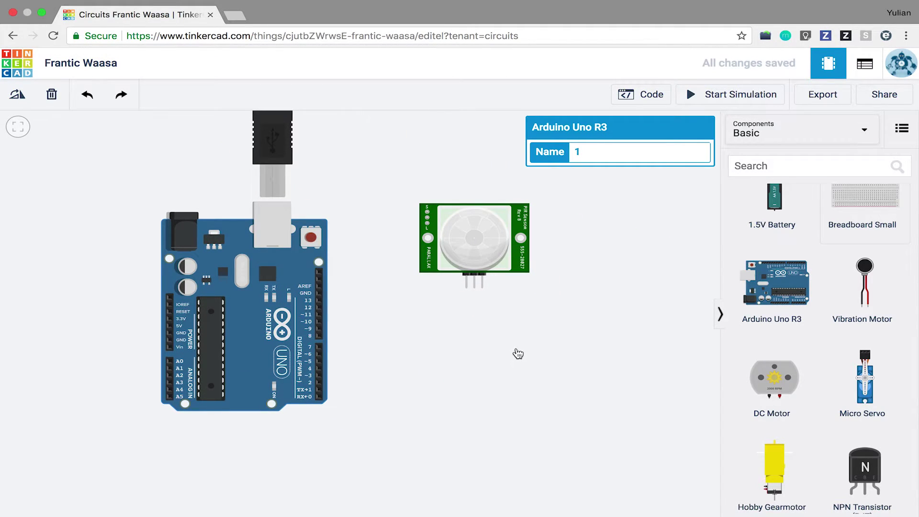
left_click(510, 348)
left_click_drag(506, 353, 503, 361)
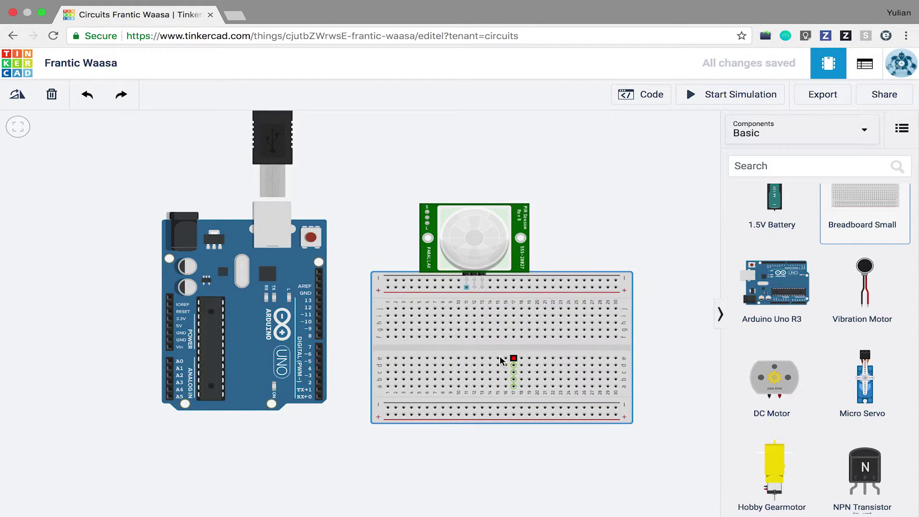
Rotate the small breadboard upright beside the Arduino and seat the PIR sensor's pins in column c, rows 6 to 8
left_click(18, 95)
left_click(18, 94)
left_click(19, 95)
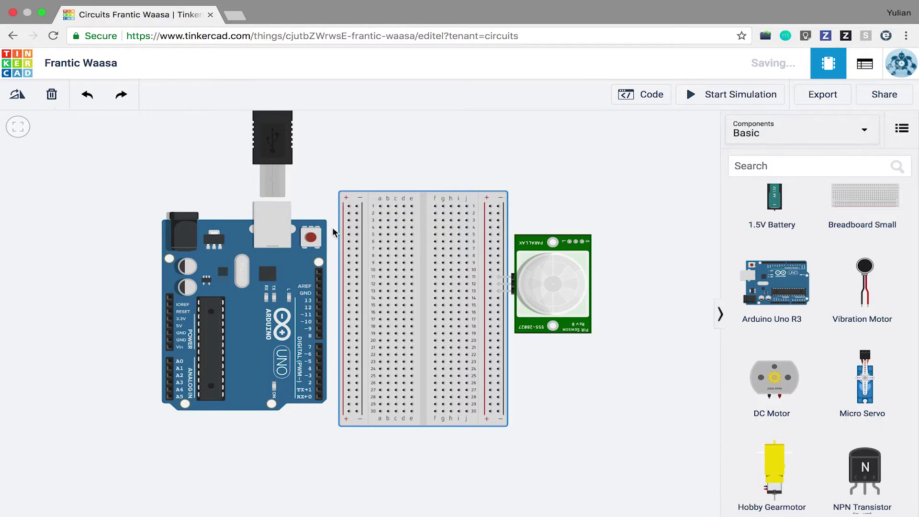
left_click_drag(469, 206, 472, 205)
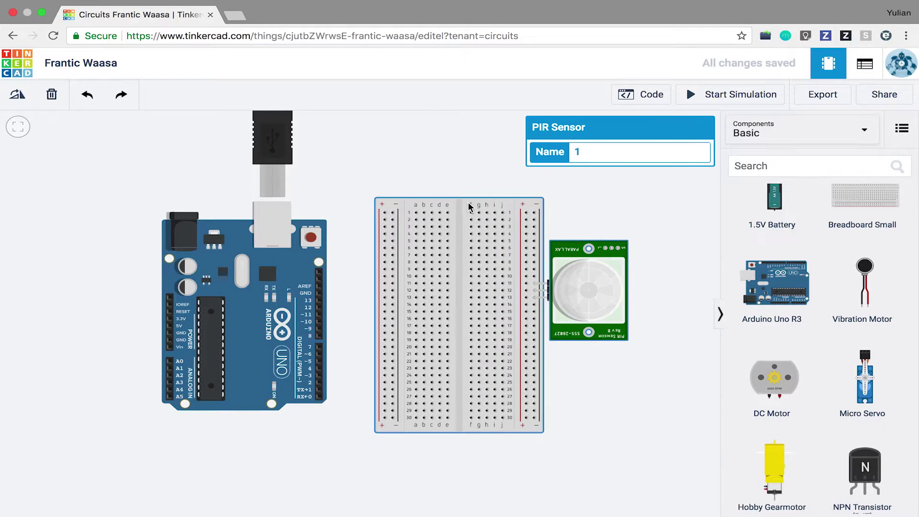
left_click_drag(601, 250, 503, 238)
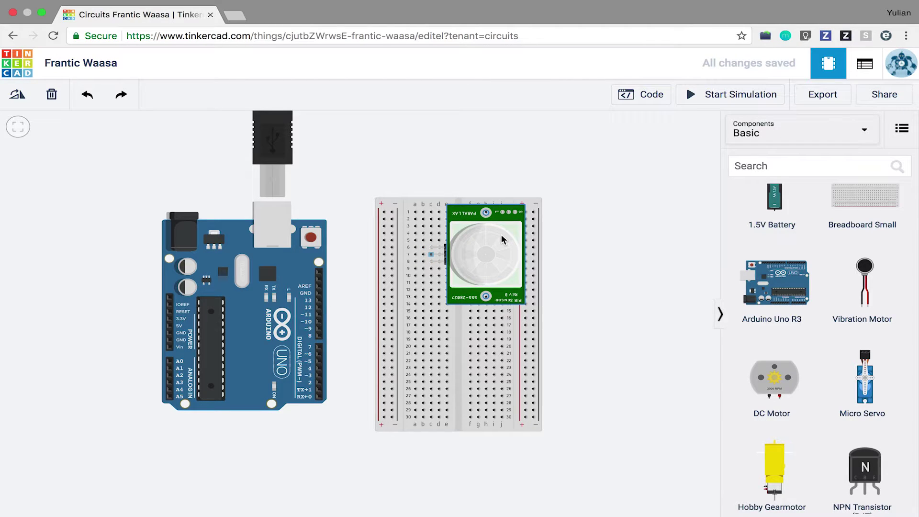
Add a red LED, rotate it sideways, and plug its legs into breadboard rows 23 and 24, column d
scroll(829, 258, "up", 8)
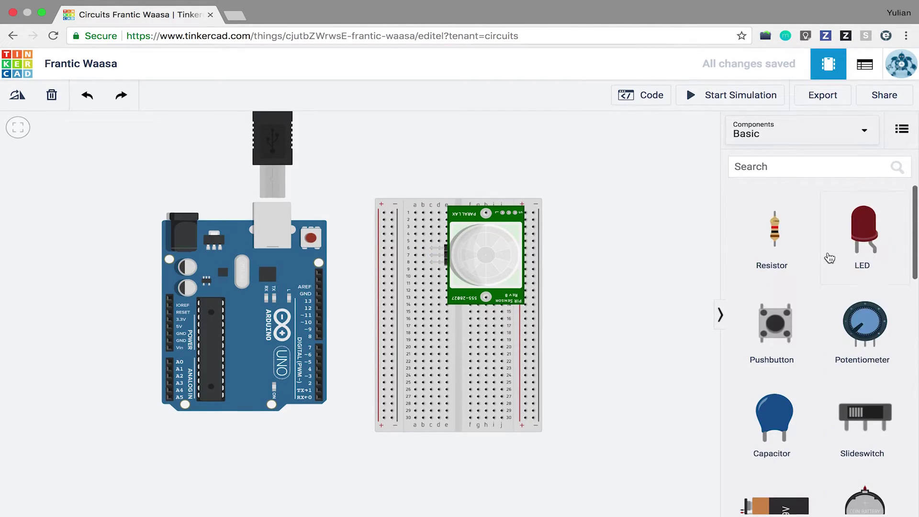
left_click(857, 234)
left_click(585, 351)
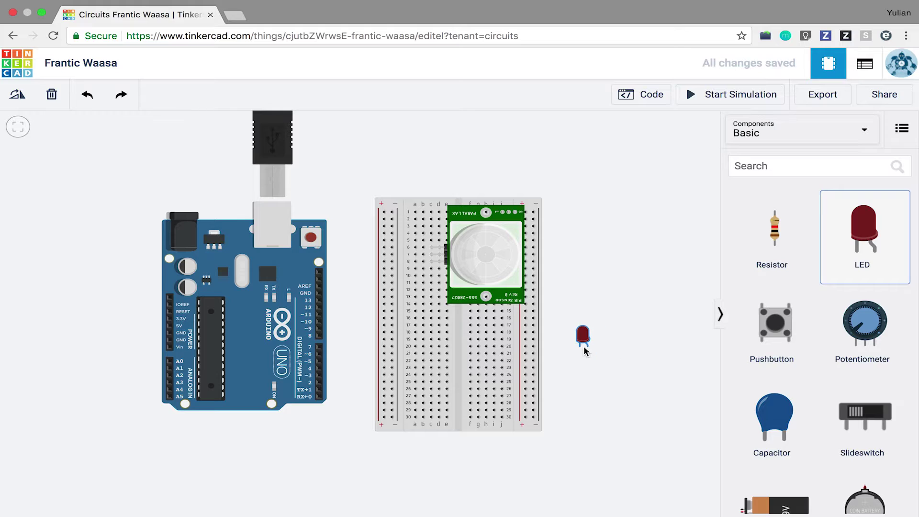
left_click(20, 97)
left_click(20, 98)
left_click(20, 98)
left_click_drag(596, 347, 453, 370)
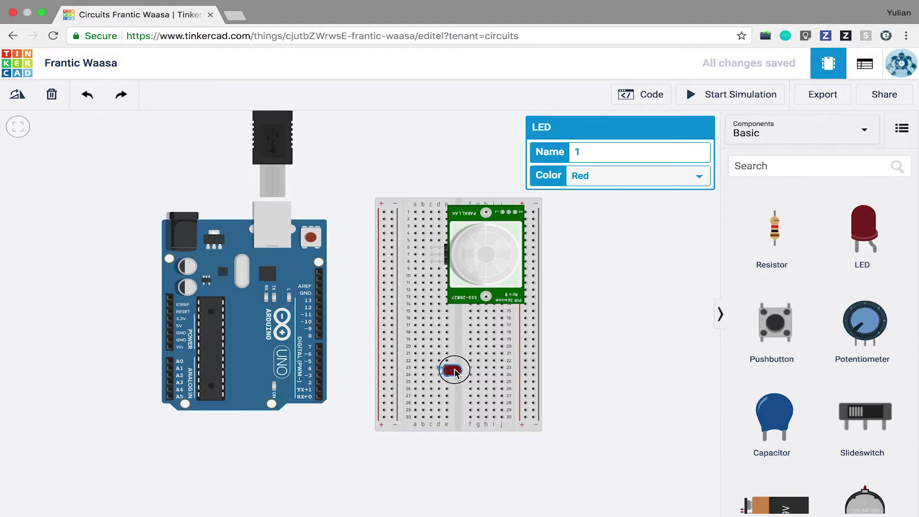
Wire the Arduino's 5V pin to the breadboard's nearest positive rail at row 1 and color the wire red
left_click(583, 307)
scroll(583, 308, "up", 1)
scroll(582, 308, "up", 1)
left_click_drag(583, 307, 668, 292)
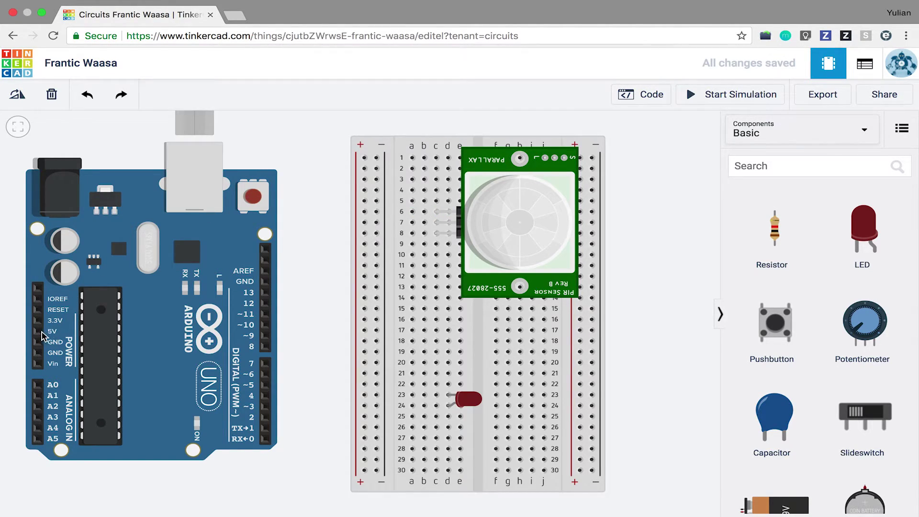
left_click(40, 331)
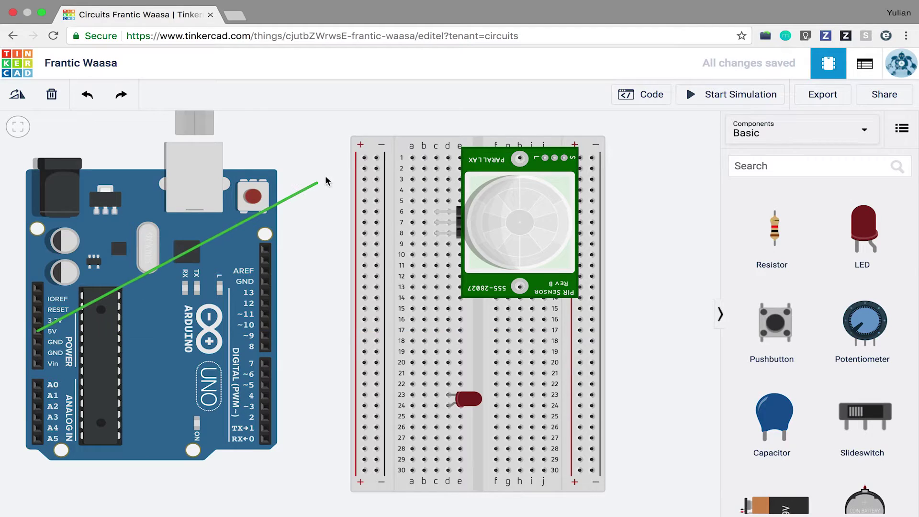
left_click(364, 158)
left_click(637, 151)
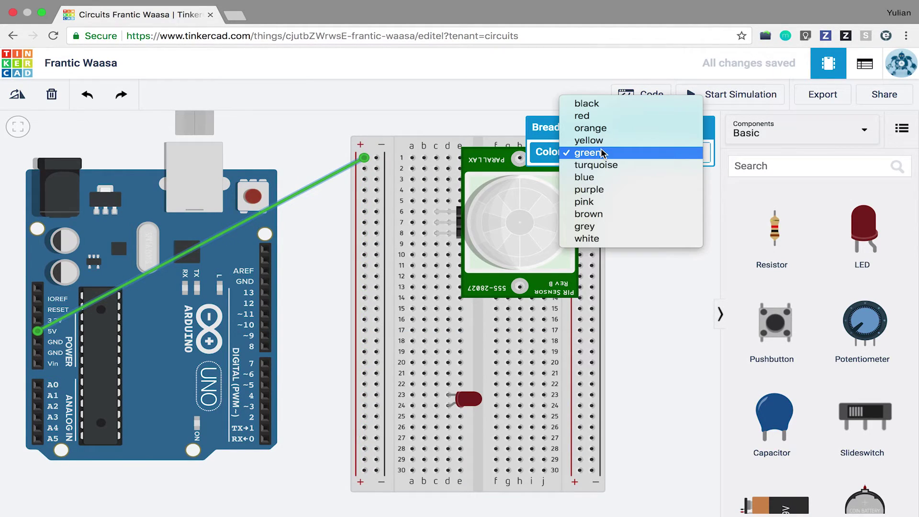
left_click(606, 119)
Wire the Arduino's power-header GND pin to the nearest negative rail at row 2 and color the wire black
left_click(37, 341)
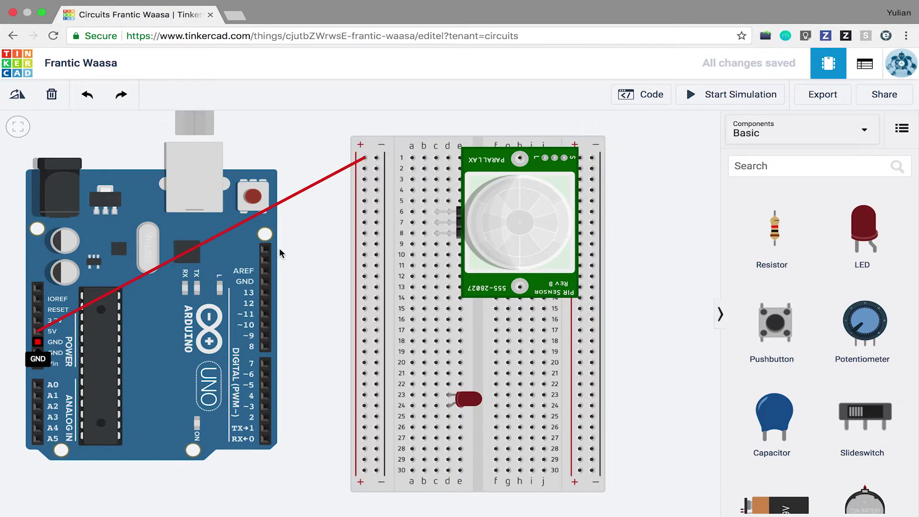
left_click(376, 168)
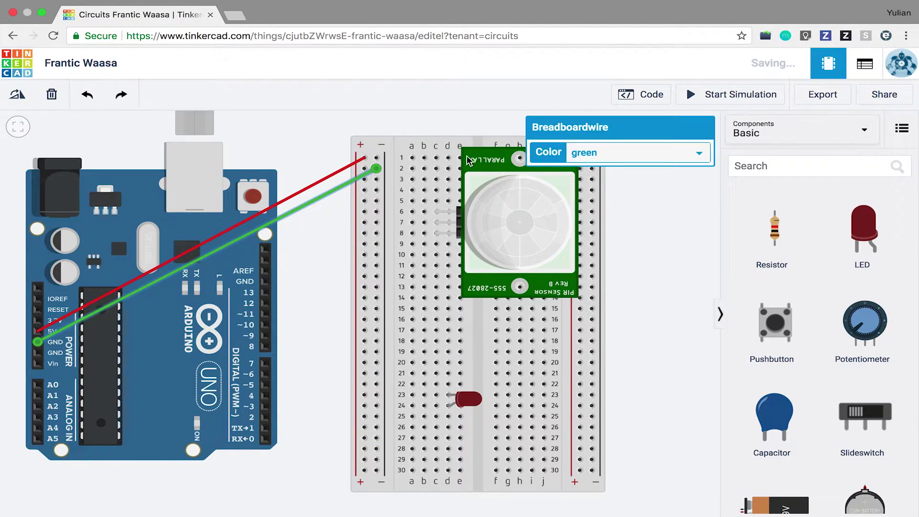
left_click(594, 157)
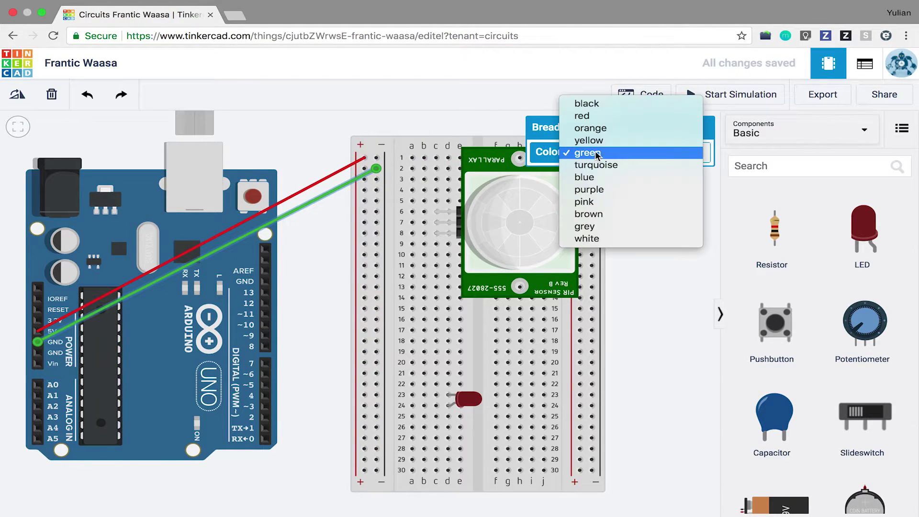
left_click(624, 111)
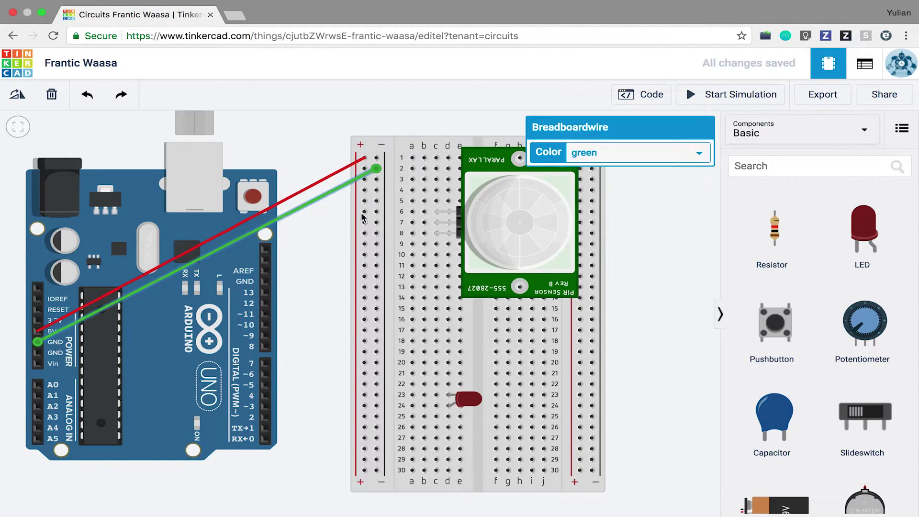
left_click(316, 253)
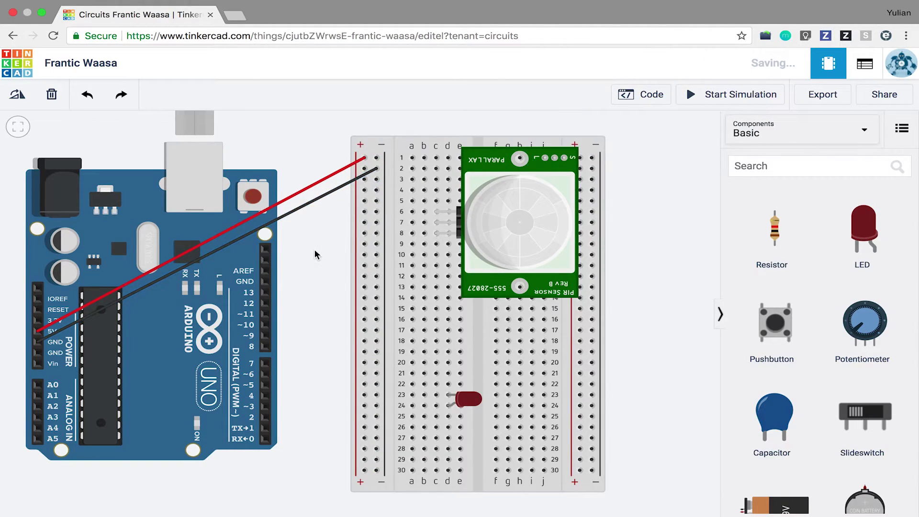
Connect breadboard hole a6, in the PIR sensor's first pin row, to Arduino digital pin 13 with a green wire
left_click(392, 167)
mouse_move(392, 166)
left_mouse_down()
mouse_move(376, 164)
mouse_move(386, 164)
left_mouse_up()
left_click_drag(385, 201, 375, 226)
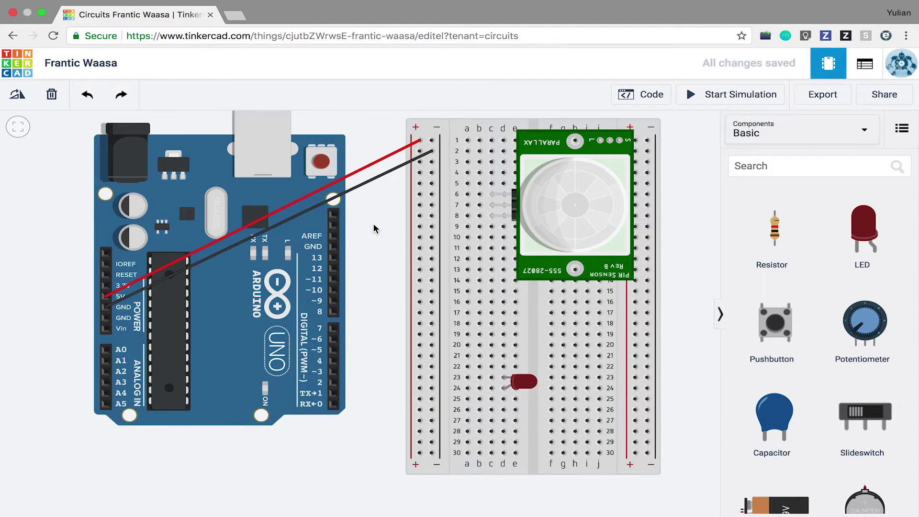
left_click(467, 190)
left_click(335, 253)
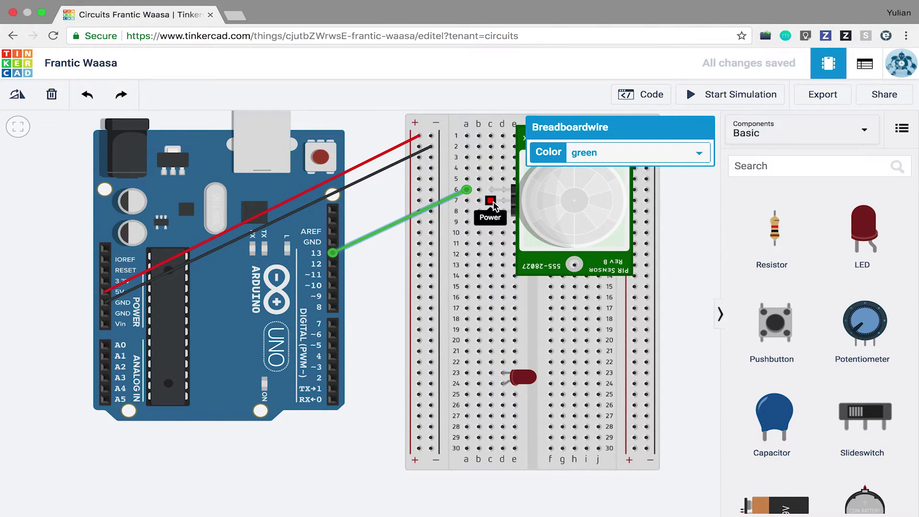
Wire the PIR sensor's power row at hole b7 to the nearest positive rail and color the wire red
left_click(458, 206)
left_click(478, 200)
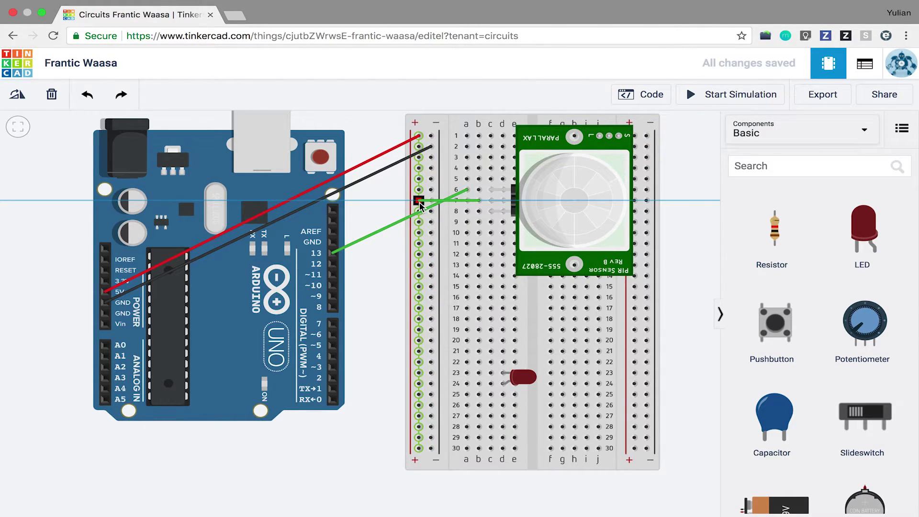
left_click(418, 200)
left_click(597, 152)
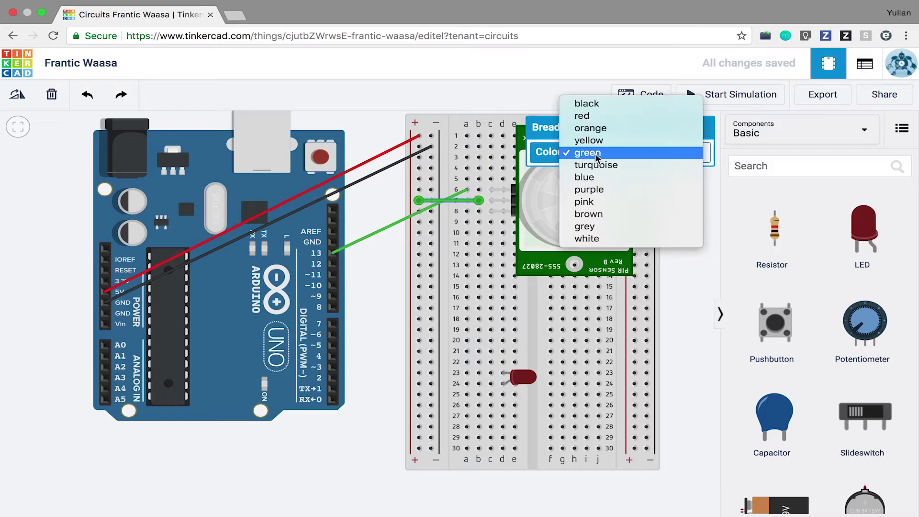
left_click(611, 118)
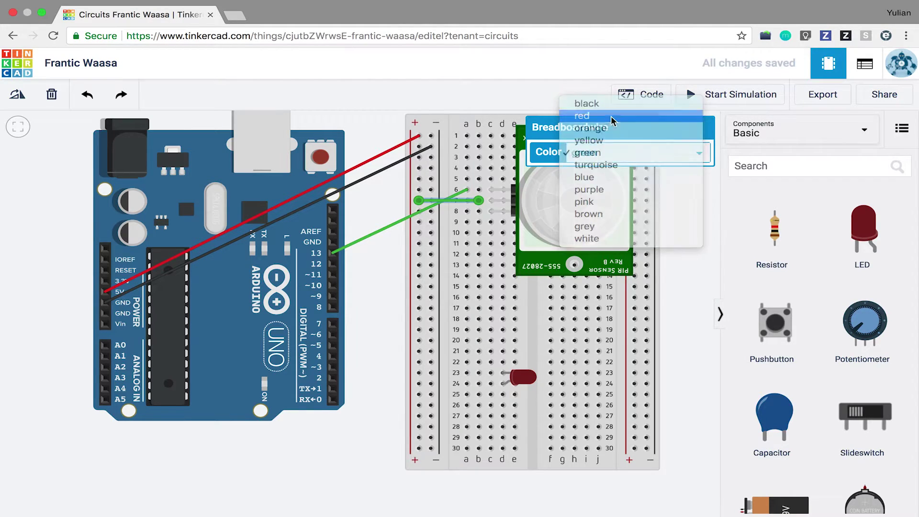
Wire the PIR sensor's row 8 at hole b8 to the nearest negative rail and color the wire black
left_click(478, 210)
left_click(431, 211)
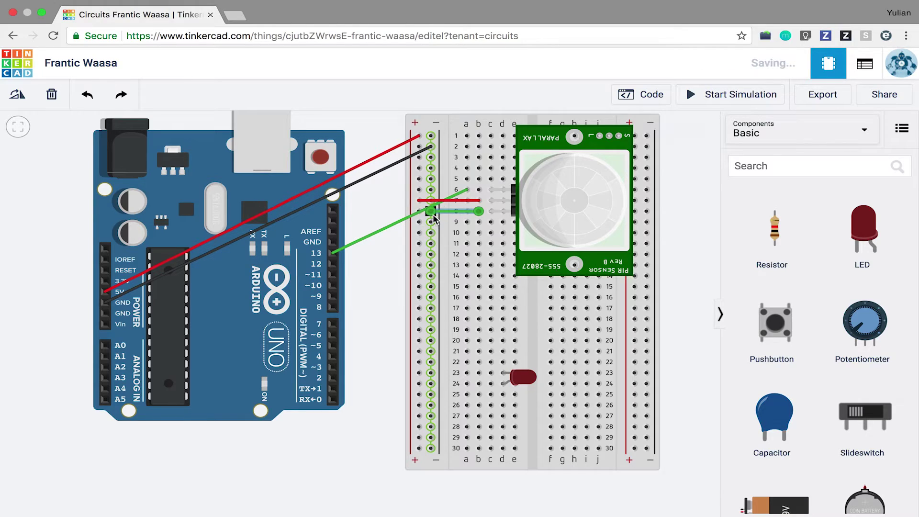
left_click(589, 160)
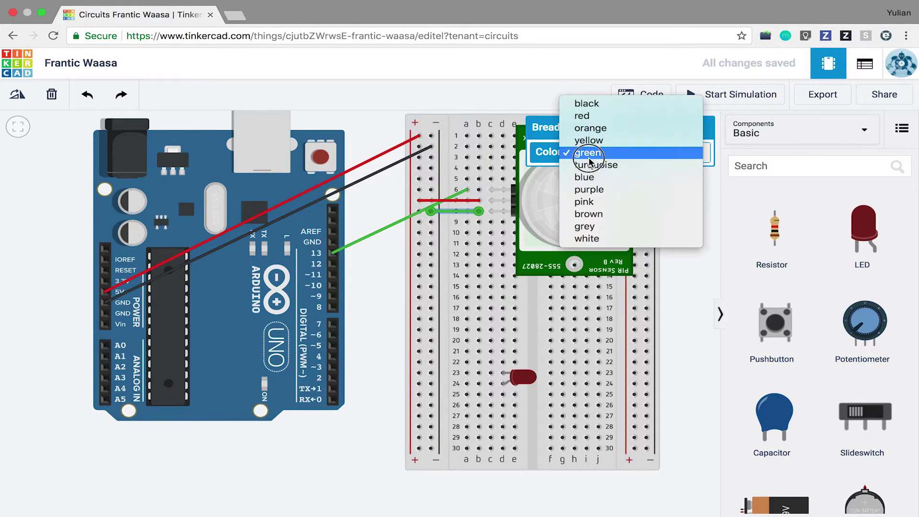
left_click(594, 103)
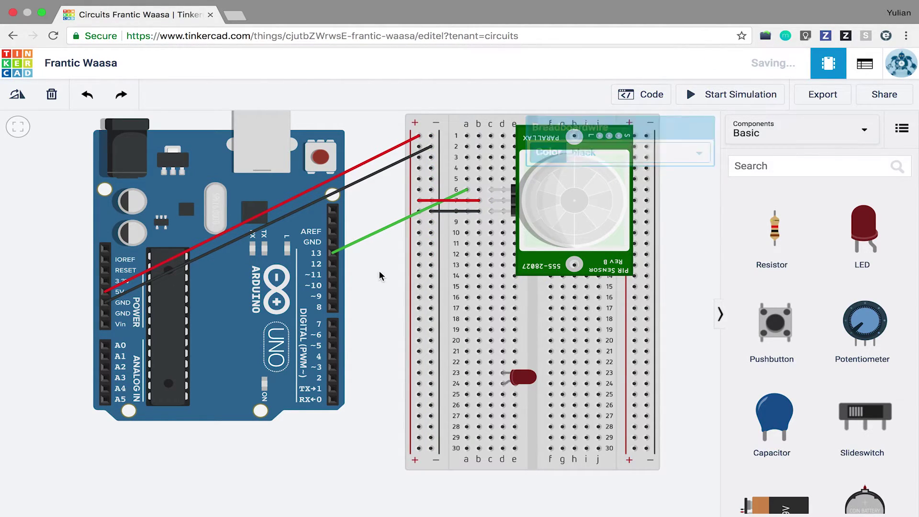
Shift the breadboard with its mounted parts slightly closer to the Arduino
left_click_drag(373, 269, 368, 278)
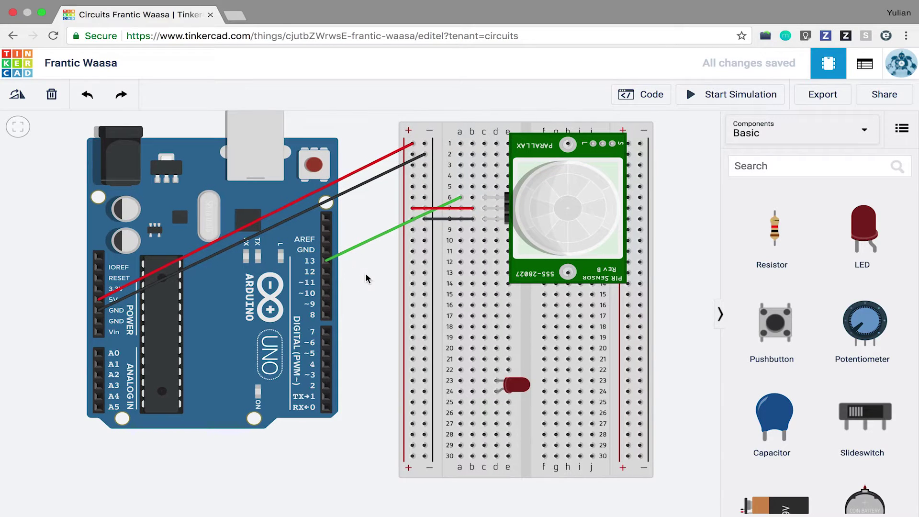
left_click(450, 133)
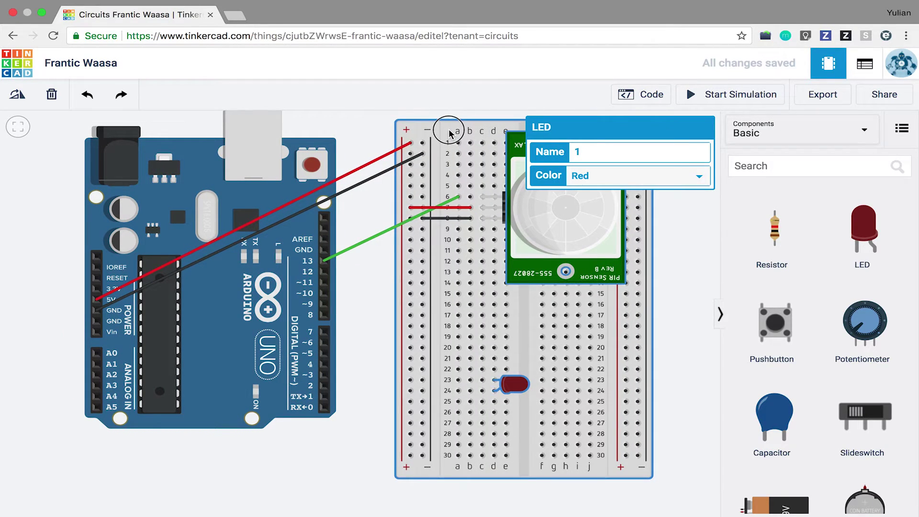
left_click_drag(449, 134, 445, 133)
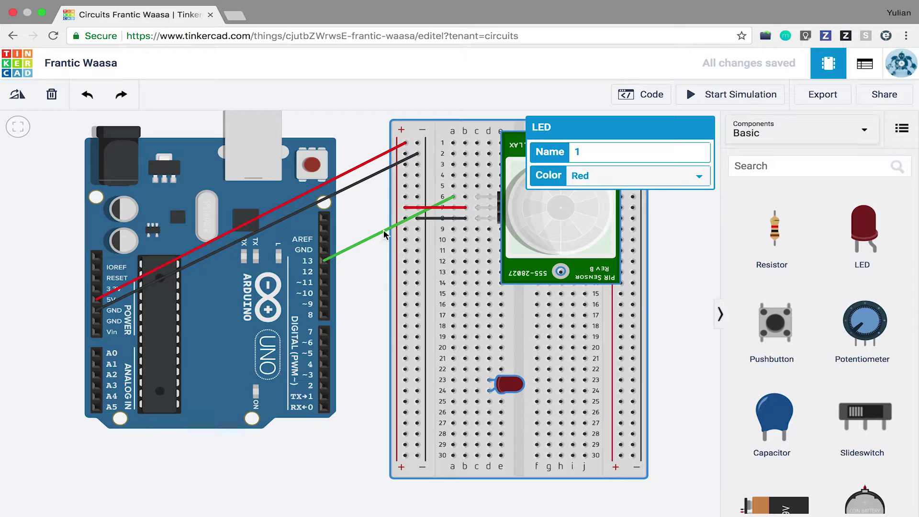
left_click(371, 287)
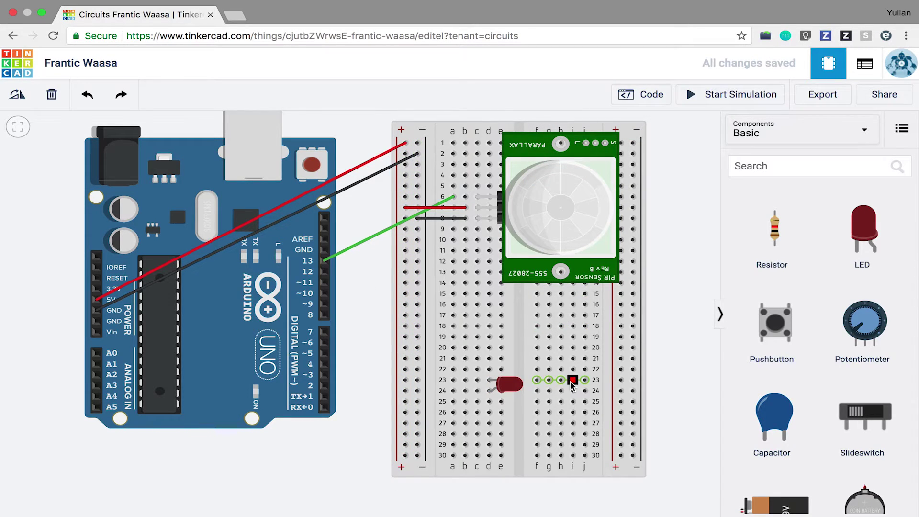
Wire the LED's row 23 from hole b23 to the nearest negative rail and color the wire black
left_click(465, 380)
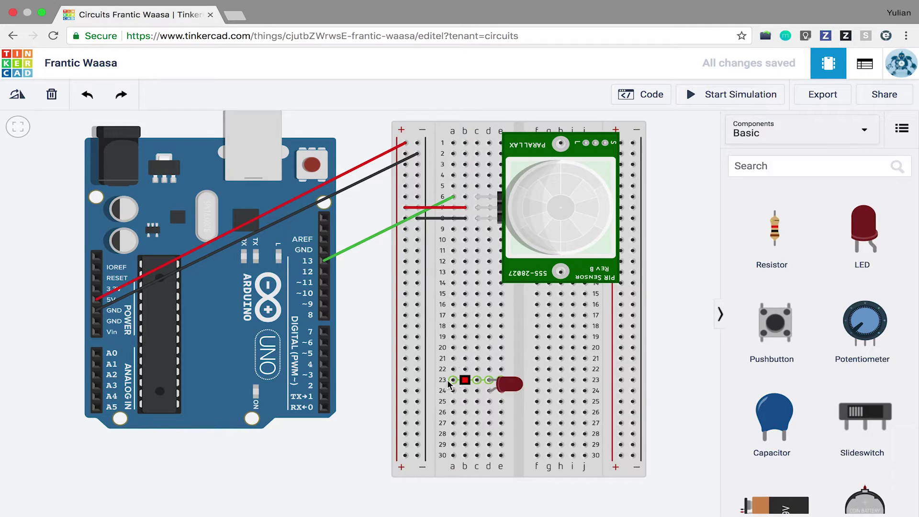
left_click(417, 380)
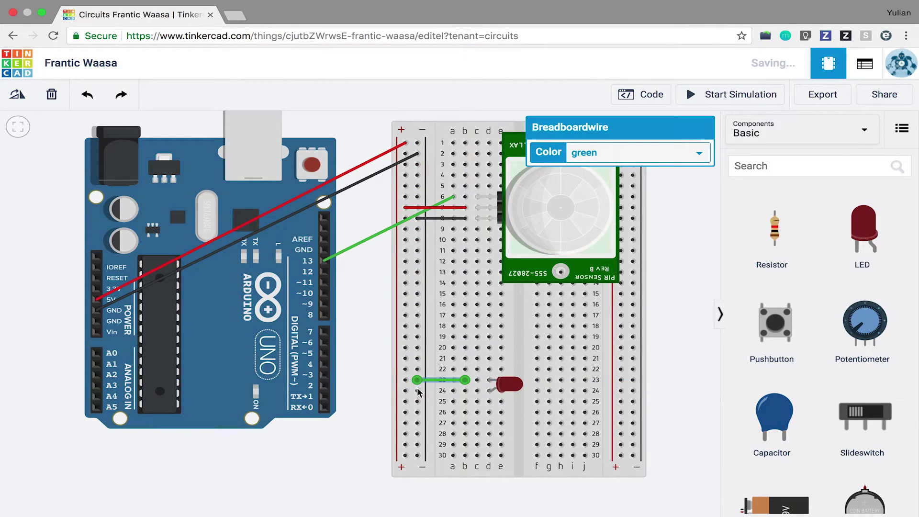
left_click(609, 163)
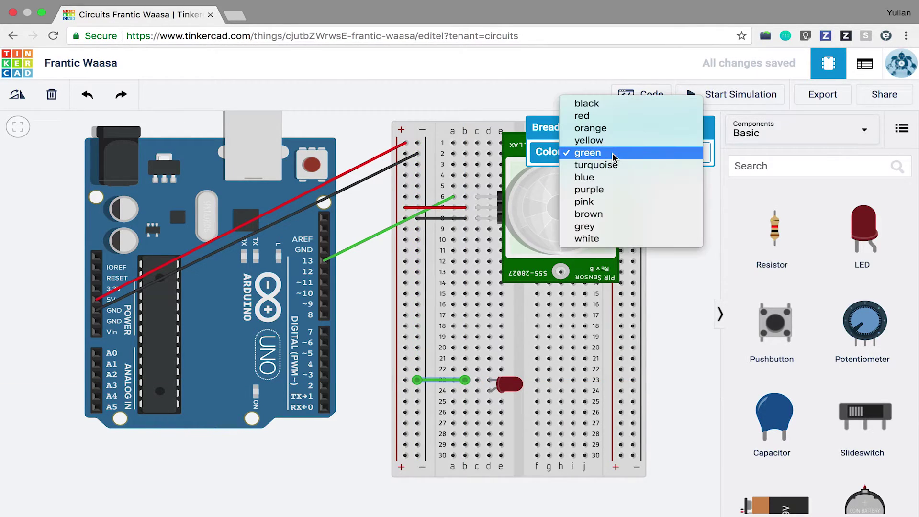
left_click(618, 107)
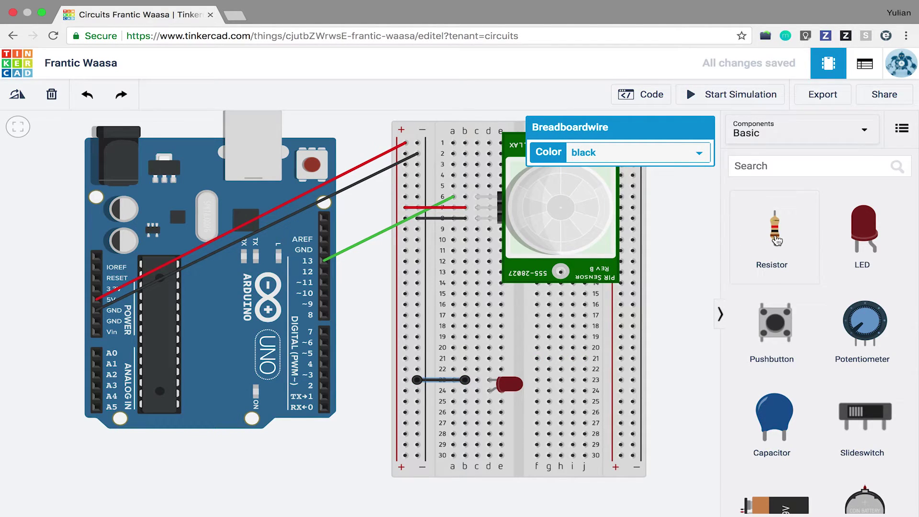
Place a resistor in column b between rows 24 and 28 and set its resistance to 220 Ω
left_click(504, 408)
left_click_drag(775, 229, 468, 420)
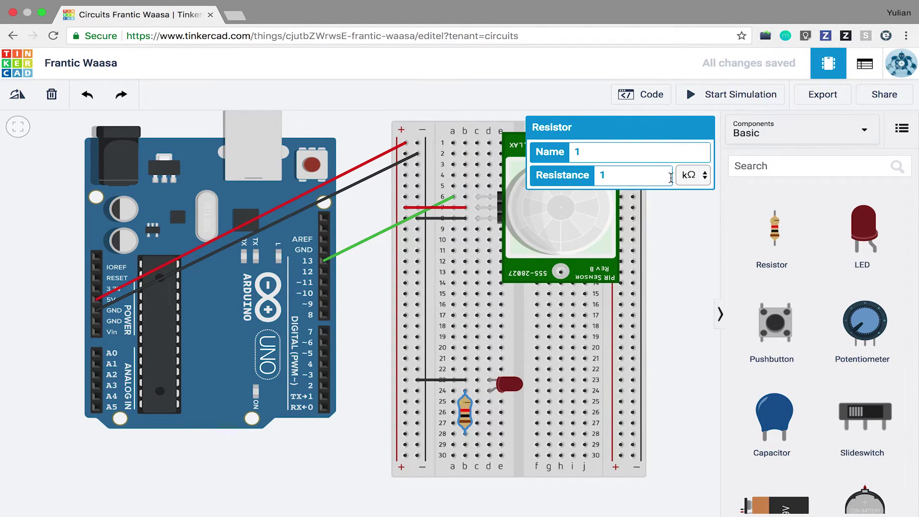
left_click(693, 175)
left_click(690, 165)
left_click(631, 178)
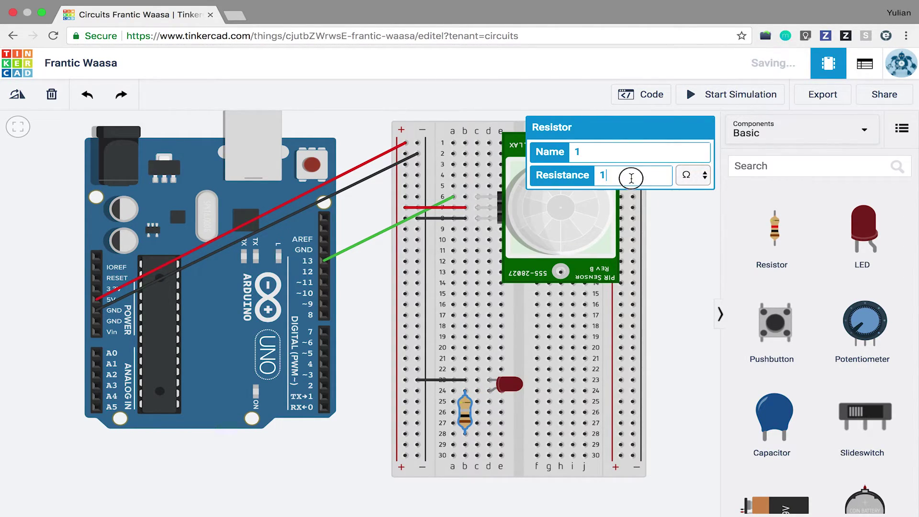
key("BackSpace")
type("220")
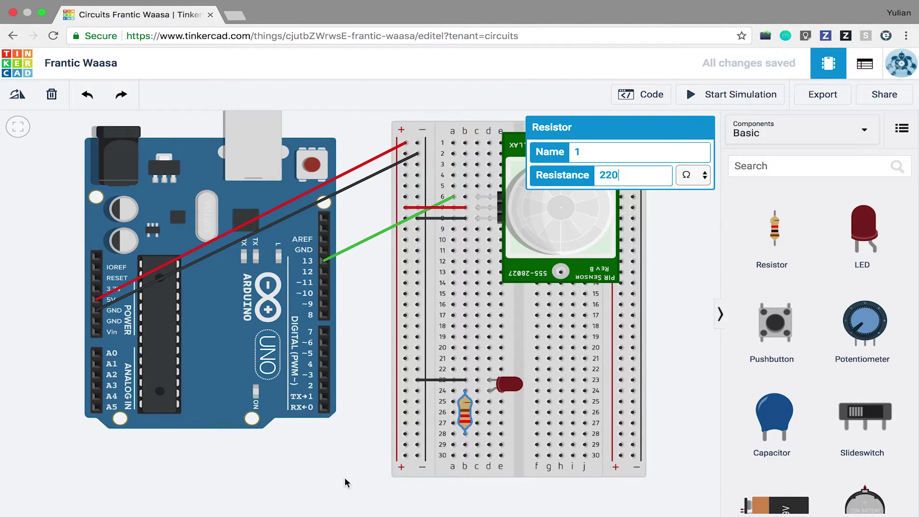
Wire the resistor's row 28 from hole a28 to digital pin 8 on the Arduino
left_click(355, 456)
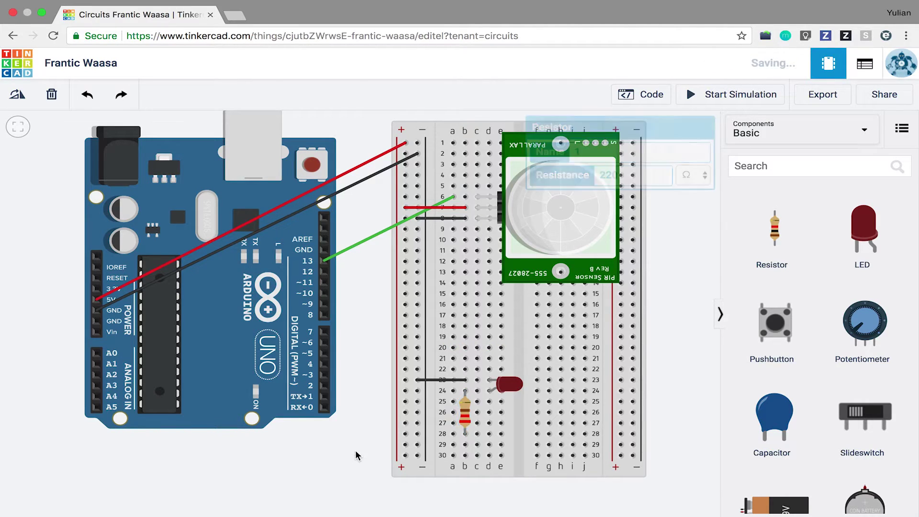
left_click(453, 433)
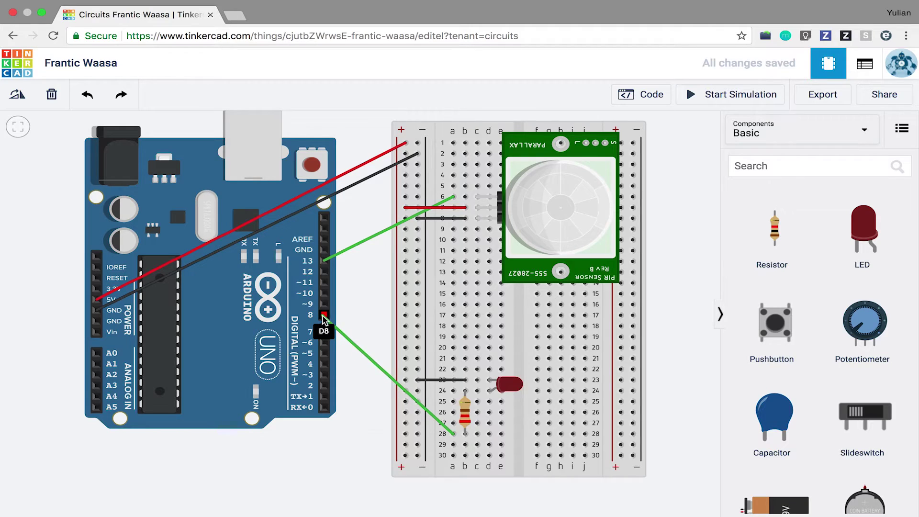
left_click(324, 314)
left_click(369, 291)
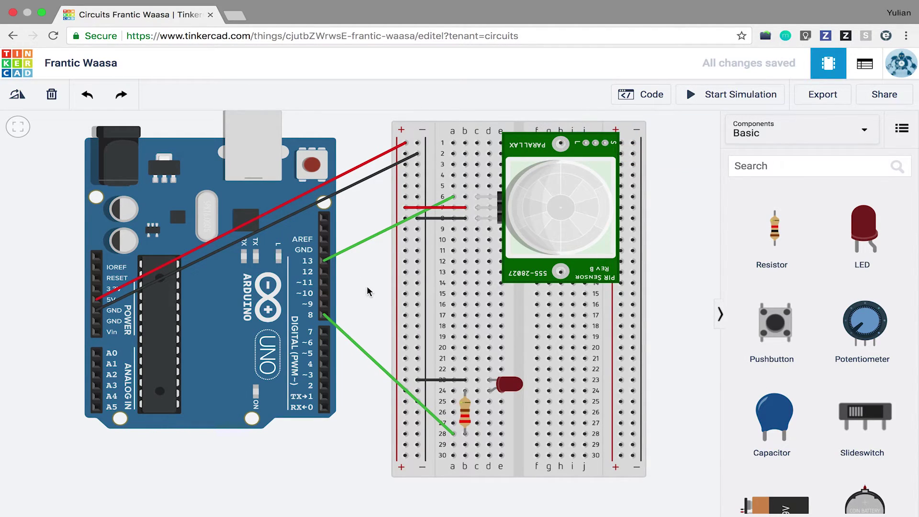
left_click_drag(375, 276, 381, 277)
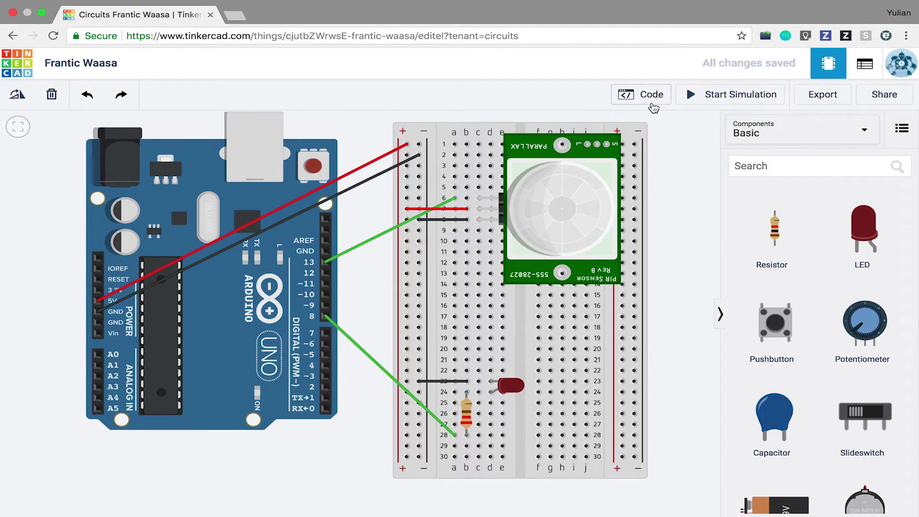
Open the Arduino's code in text mode and fit the whole circuit in view beside it
left_click(652, 103)
left_click(593, 127)
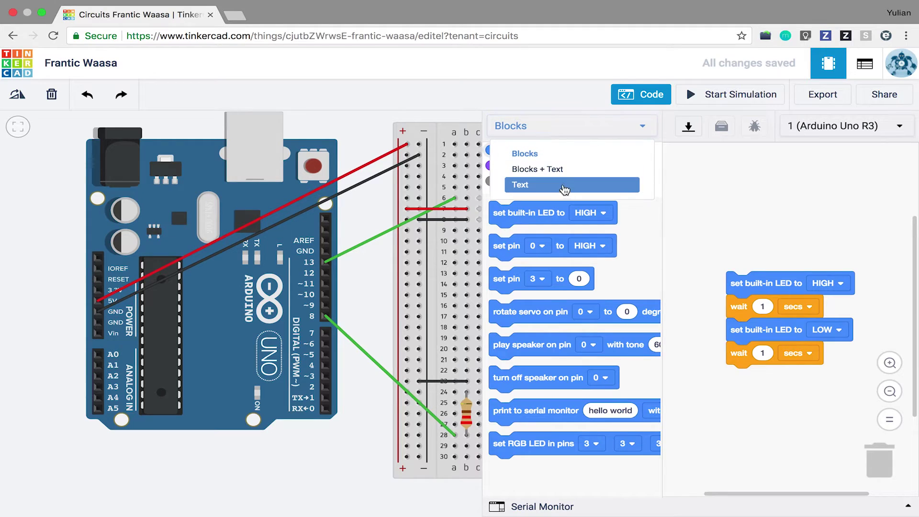
left_click(564, 186)
left_click(565, 188)
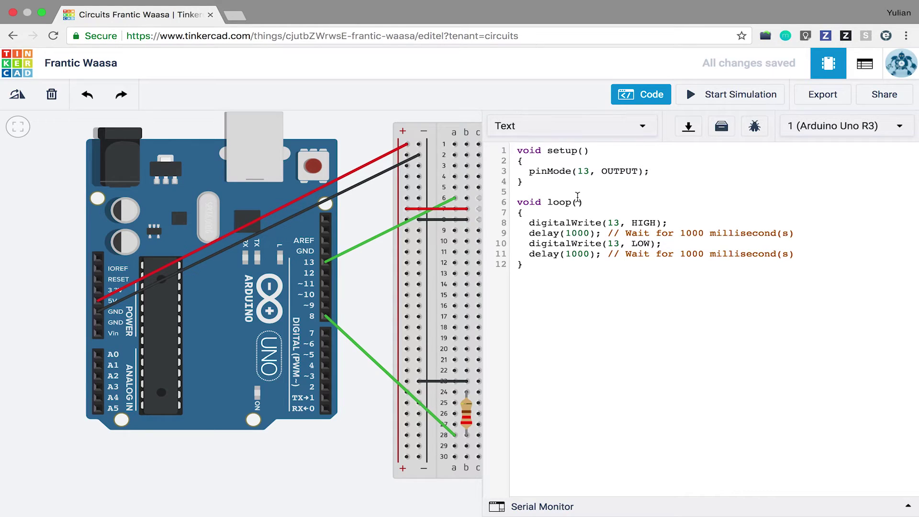
left_click(18, 126)
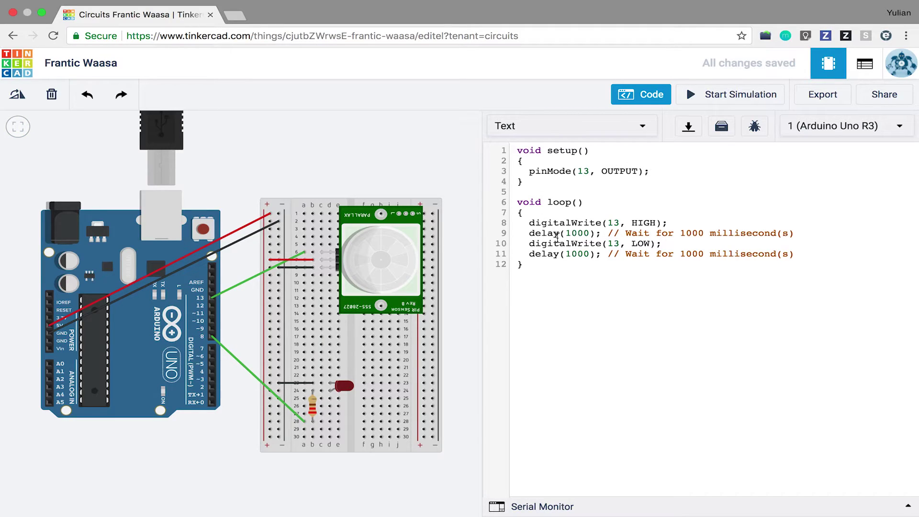
In setup, change the mode of pin 13 to INPUT and add pinMode(8, OUTPUT); below it
double_click(621, 171)
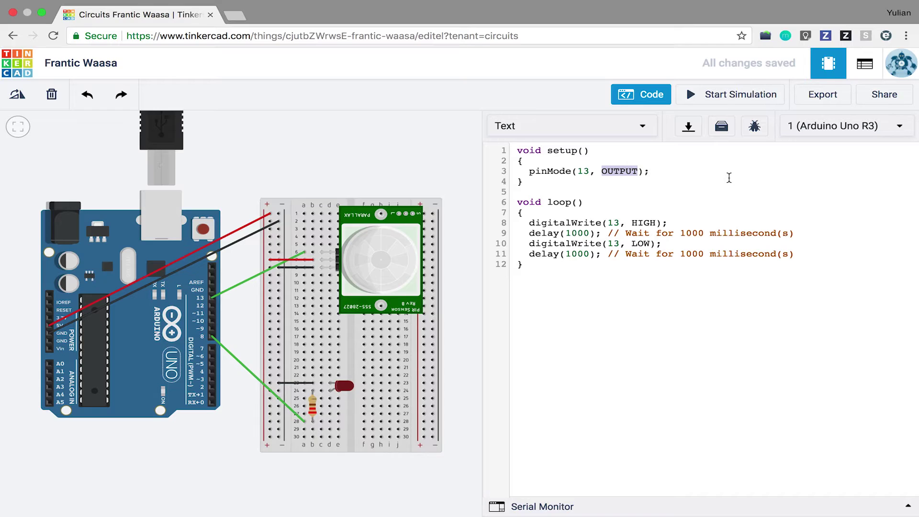
key("Right")
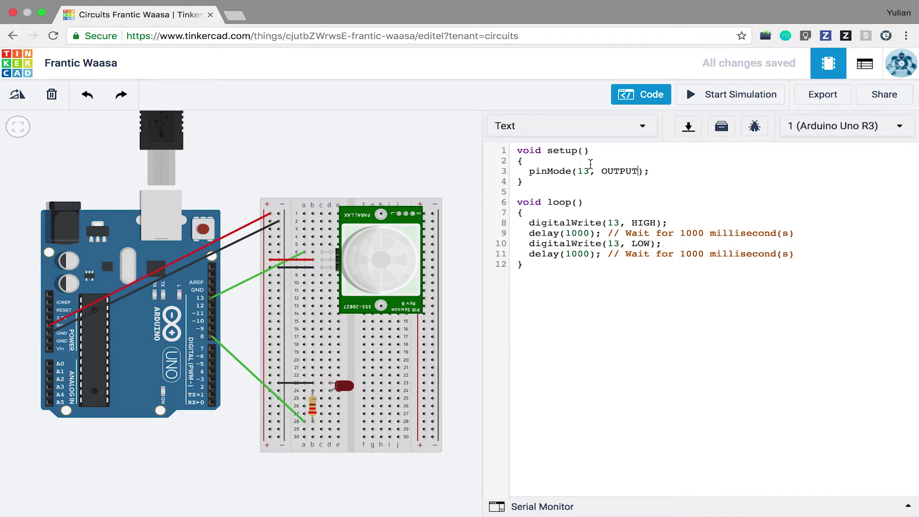
double_click(607, 169)
type("INPU")
key("Return")
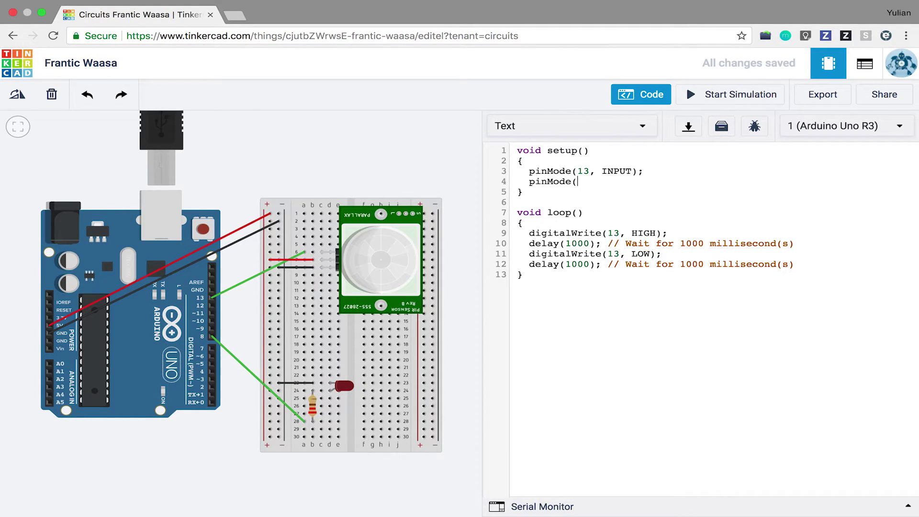
type("pinMode(8, OUTPUT);")
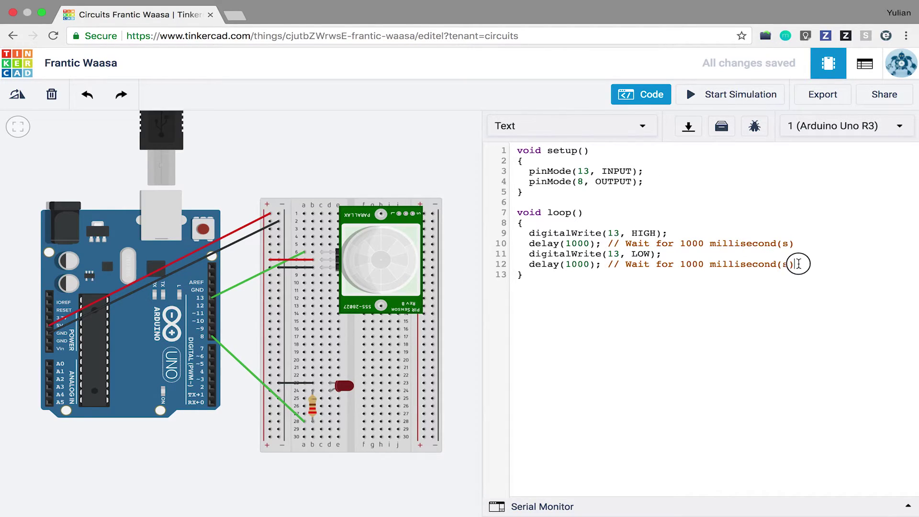
Clear the default statements from loop and add Serial.begin(9600); at the end of setup, separated by a blank line
left_click_drag(795, 264, 530, 233)
key("BackSpace")
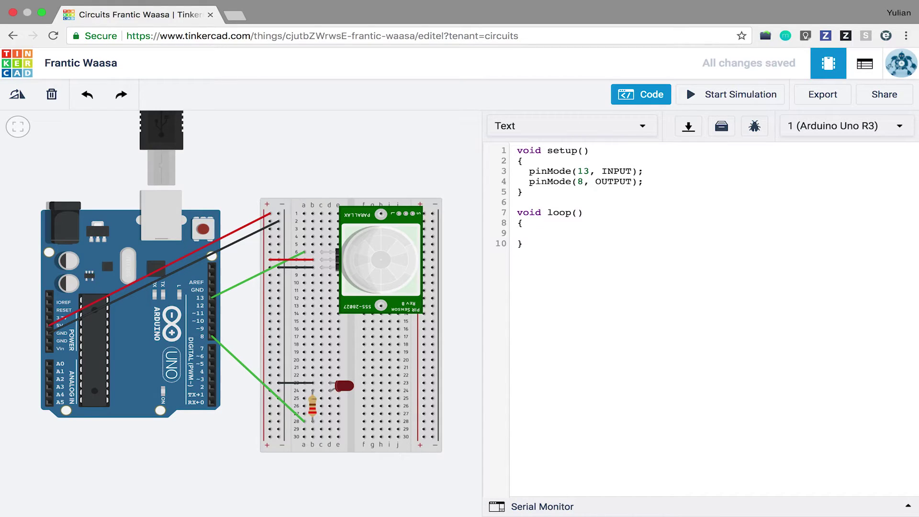
key("Return")
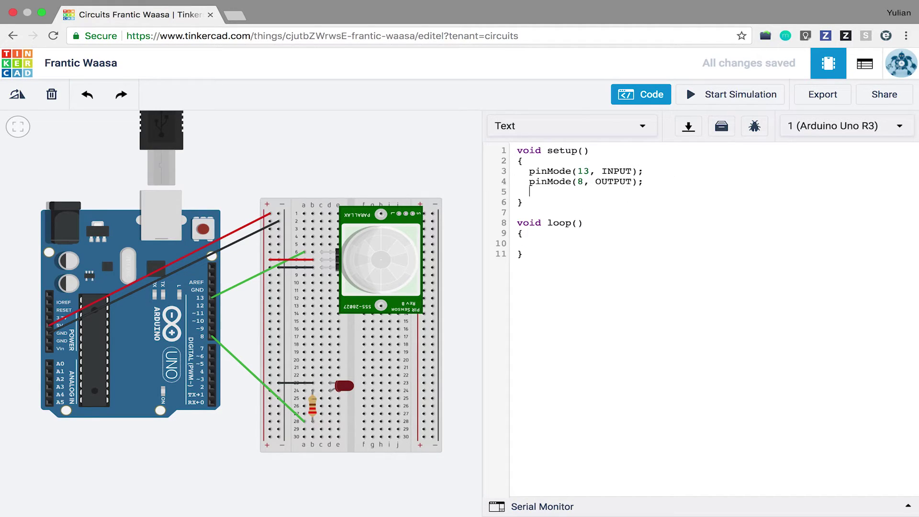
key("Return")
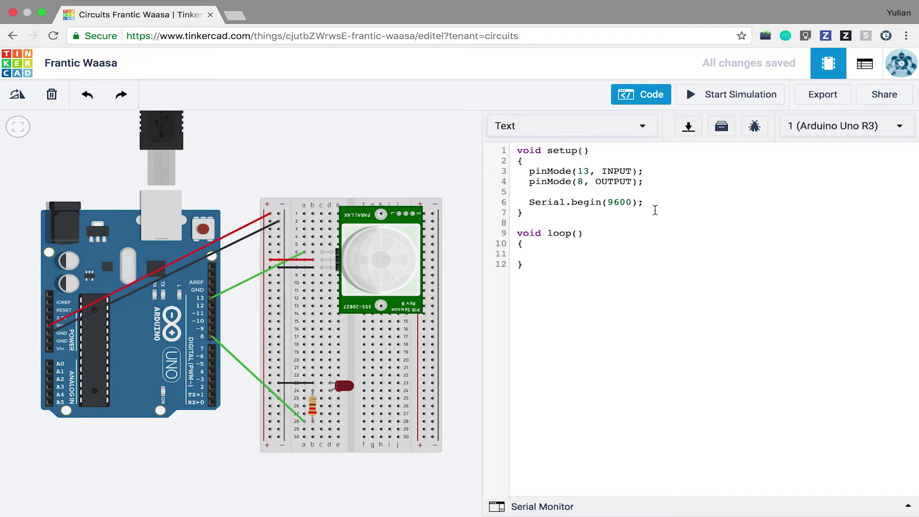
In loop, add int value = digitalRead(13); and Serial.println(value);, followed by a blank line and delay(100);
left_click(603, 254)
type("gitalRead(13")
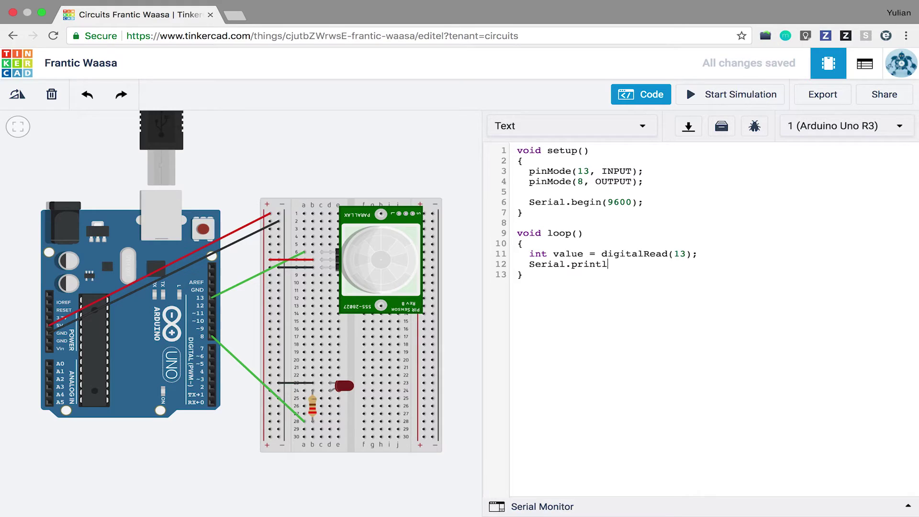
type("lue);")
key("Return")
key("Return")
type("delay(100);")
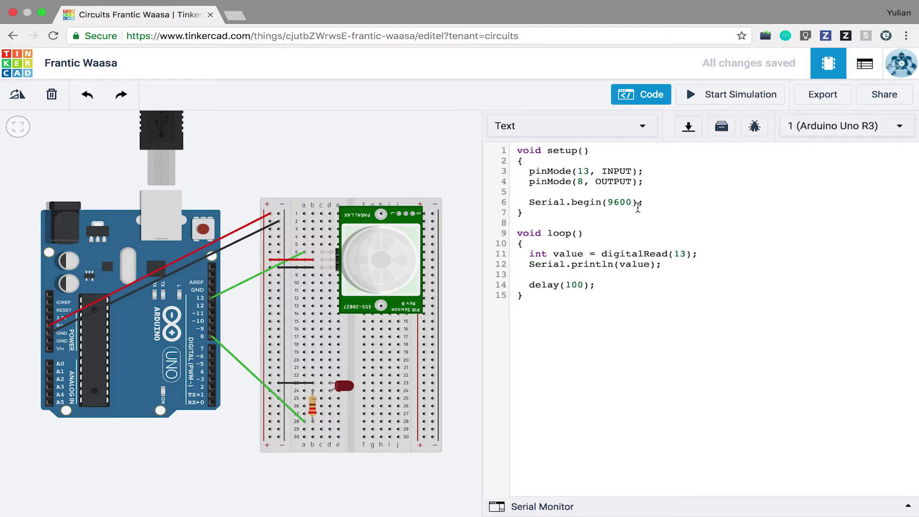
Run the simulation with the serial monitor open and display the PIR sensor's detection zone
left_click(720, 98)
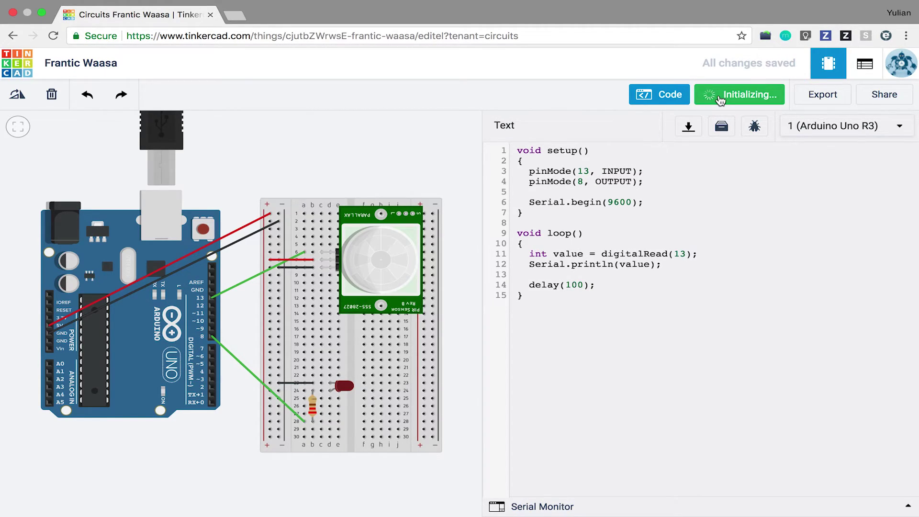
left_click(529, 509)
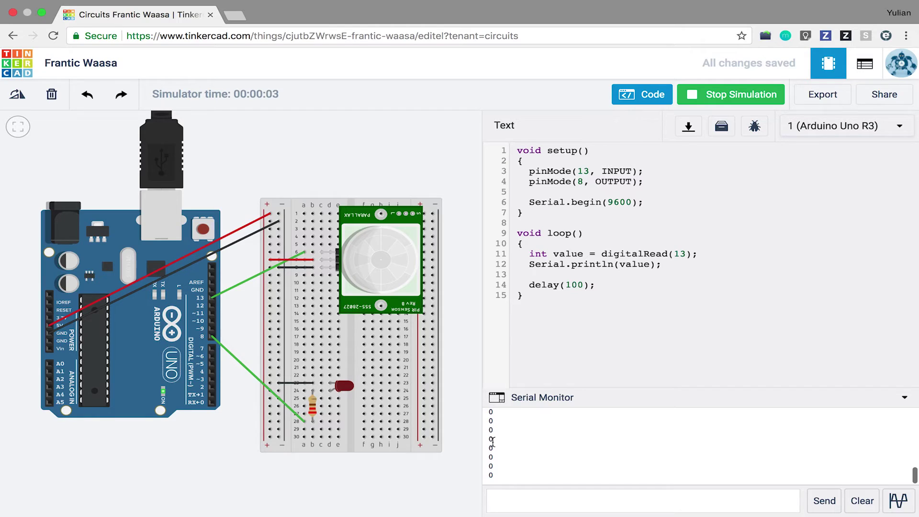
left_click_drag(320, 153, 291, 149)
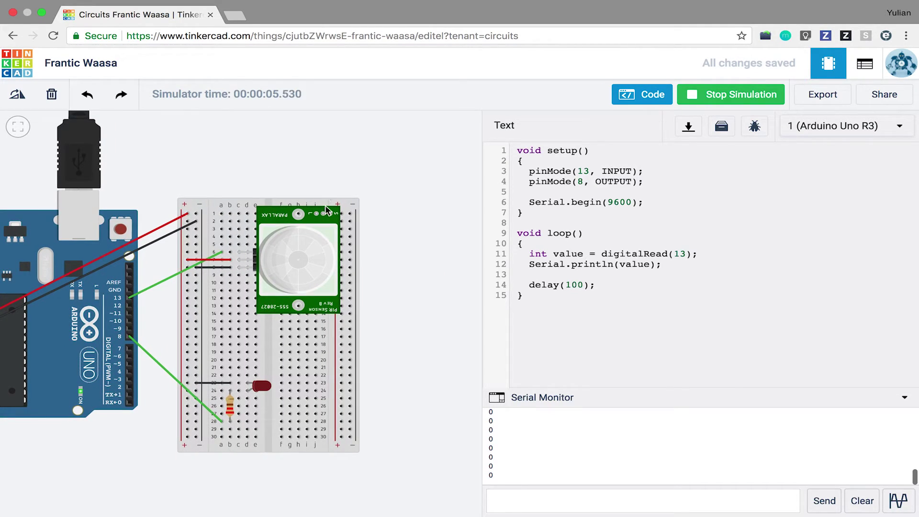
left_click(306, 262)
left_click_drag(203, 150, 179, 152)
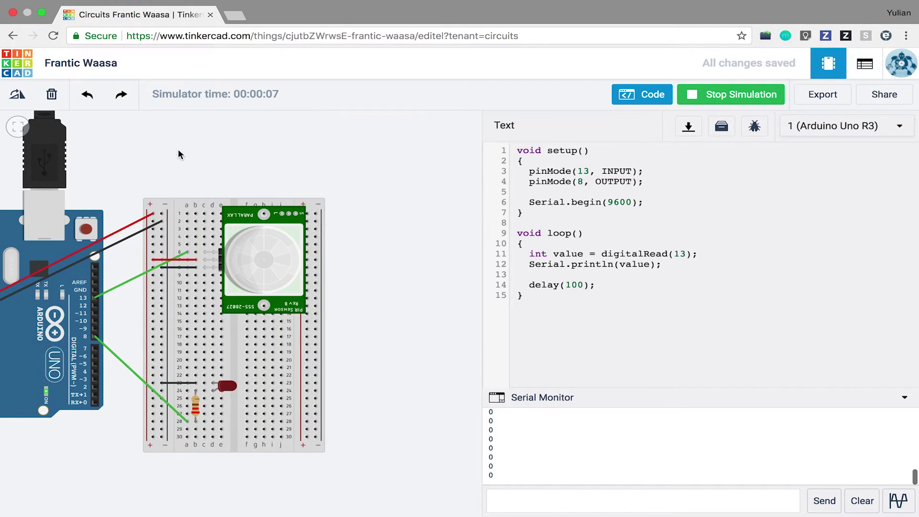
left_click(262, 262)
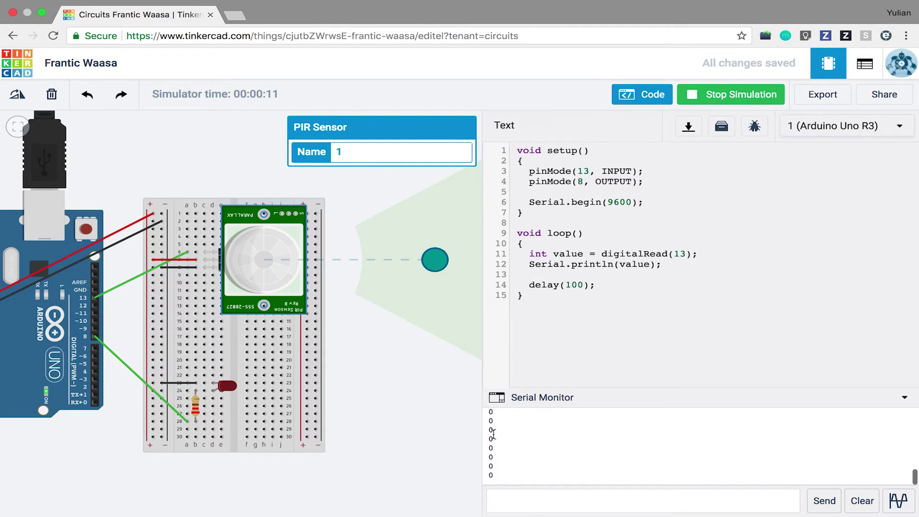
Move the target around inside and outside the PIR sensor's detection zone to test the serial output, and stop the simulation
left_click(440, 285)
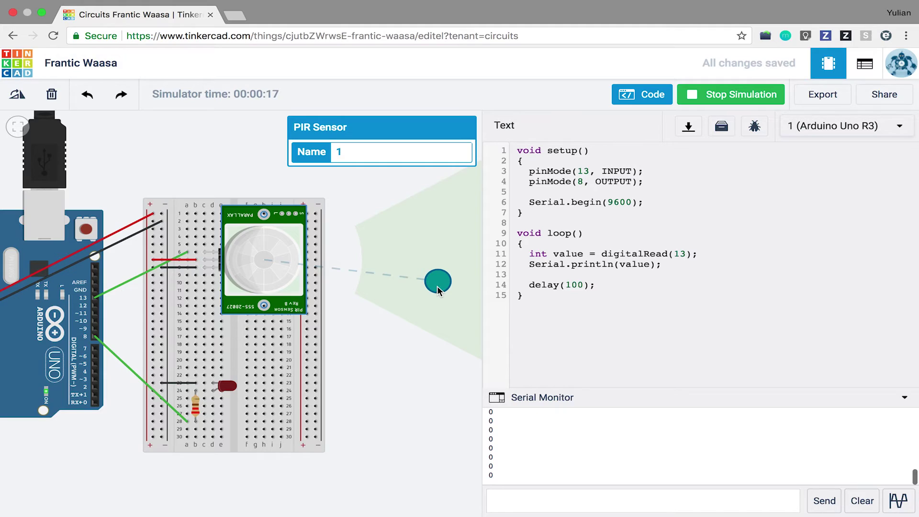
left_click(440, 246)
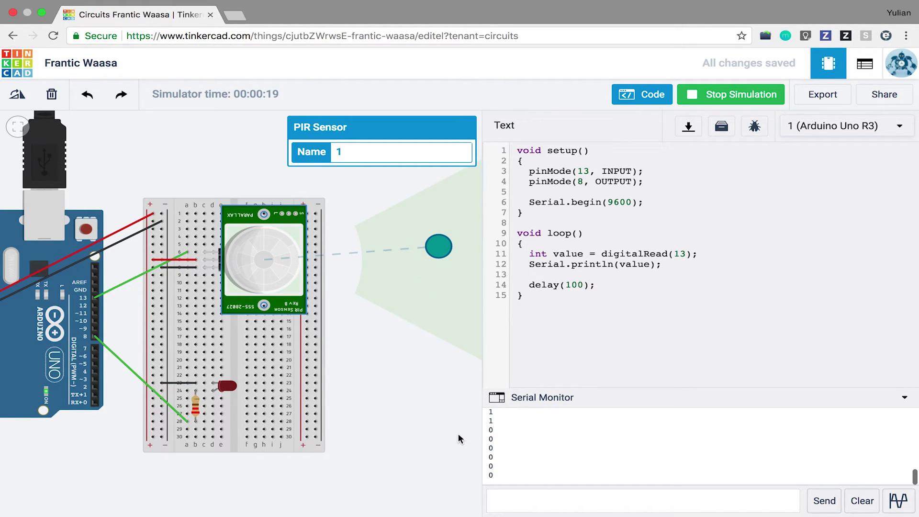
left_click(435, 295)
left_click_drag(435, 295, 409, 373)
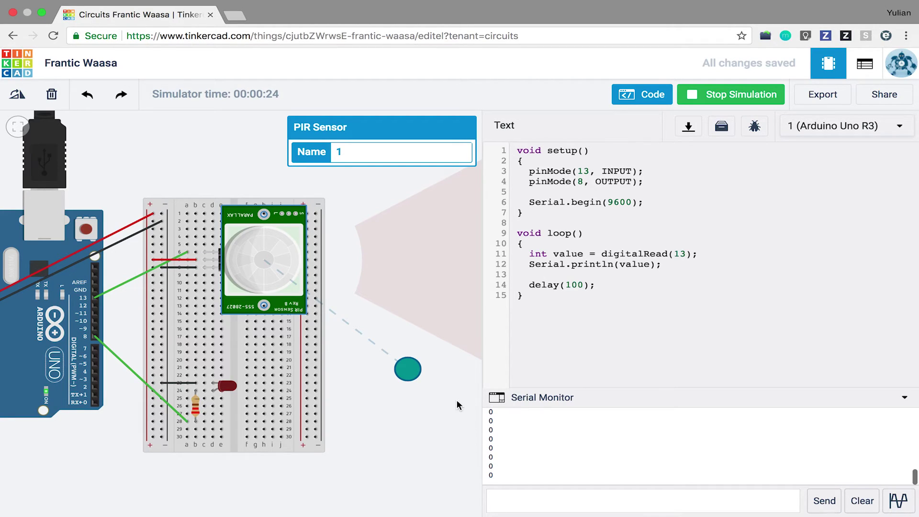
left_click_drag(414, 373, 443, 258)
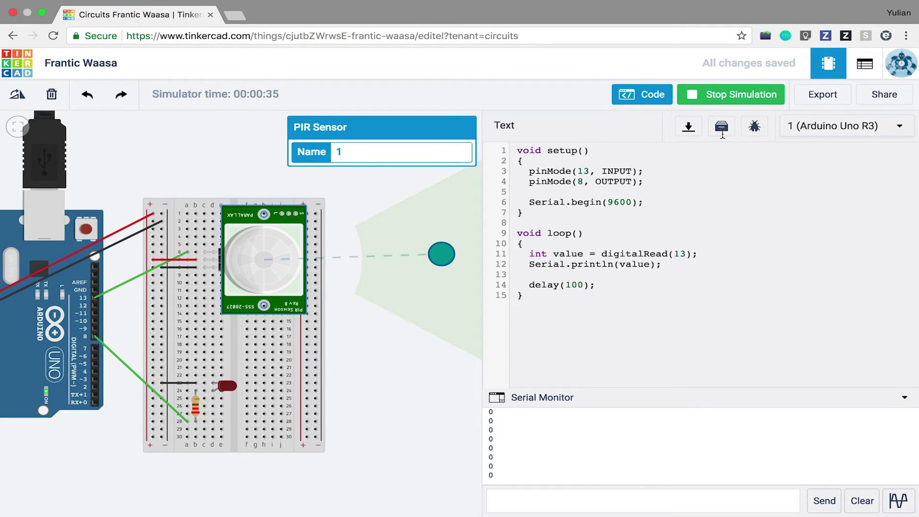
left_click(724, 98)
Below the println statement, start an if(value == HIGH) { block containing digitalWrite(8, HIGH);
left_click(691, 265)
key("Return")
key("Return")
type("if")
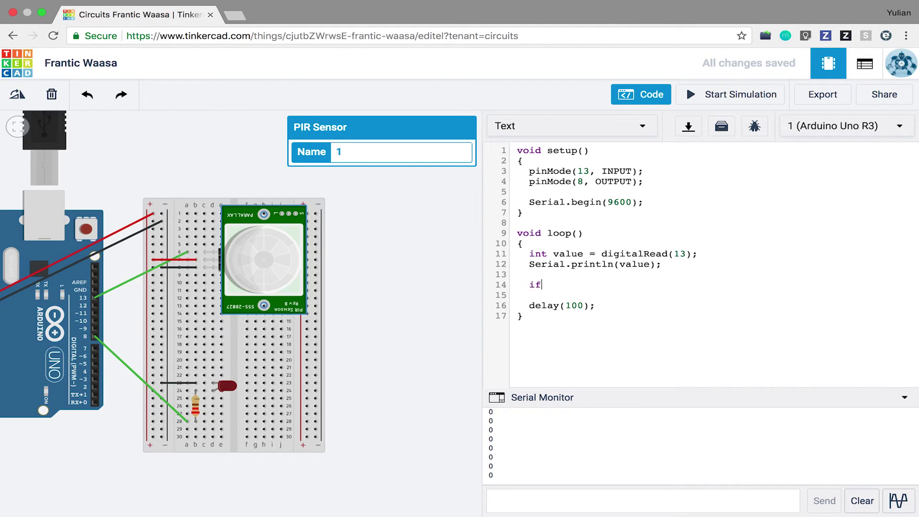
type("(value == HIGH) {")
key("Return")
type("digita")
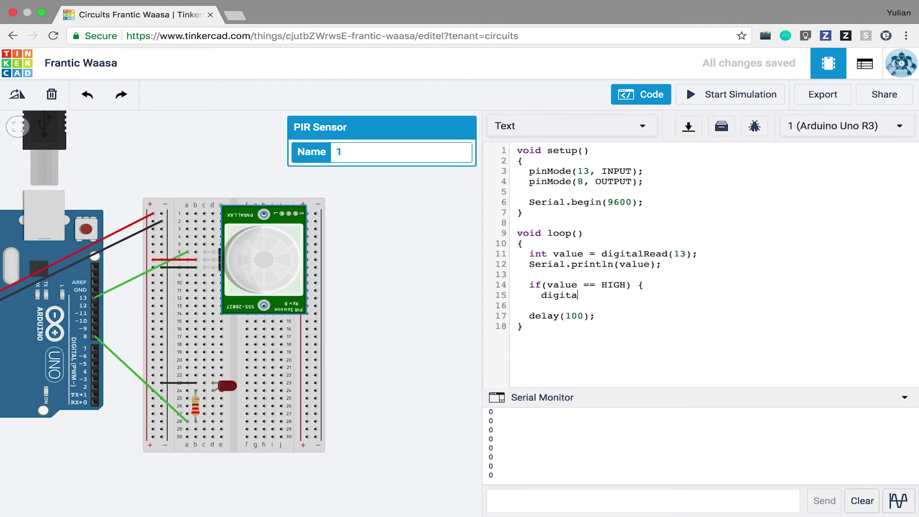
type("lWrite(")
type("8, HIGH);")
Complete the if block with delay(2000); and digitalWrite(8, LOW);, and close it with a brace
key("Return")
type("de")
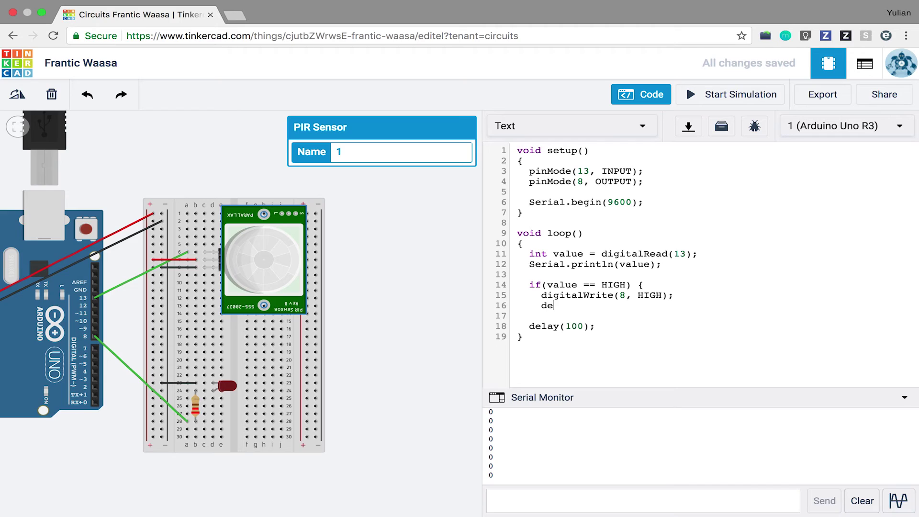
type("lay(2000);")
key("Return")
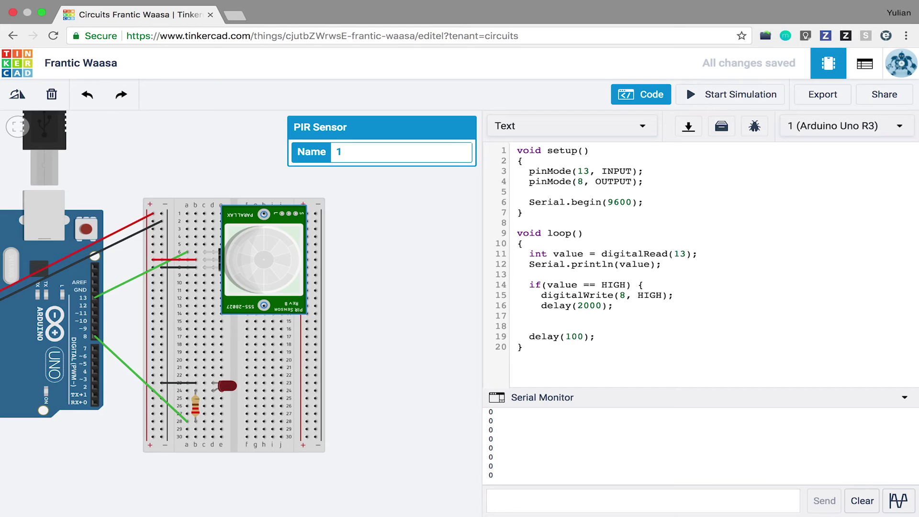
type("digitalWrite(8, LOW);")
key("Return")
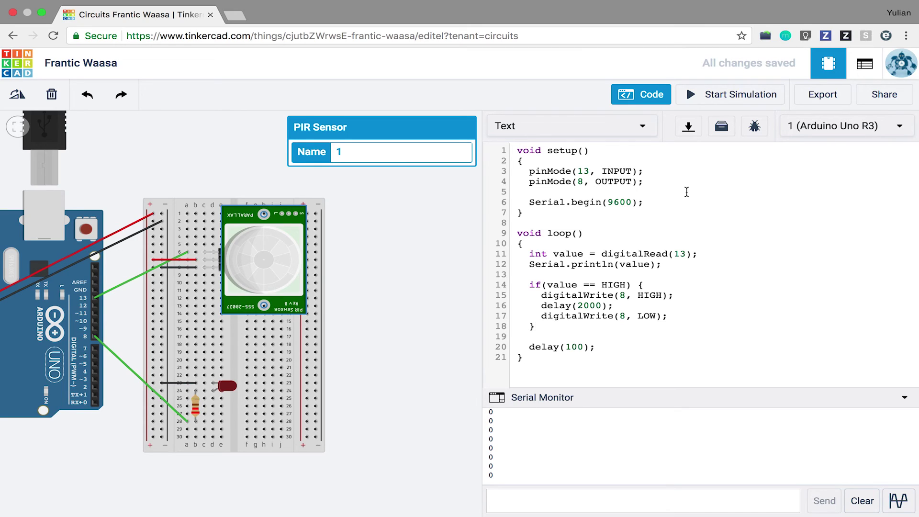
Run the simulation and move the target within the PIR sensor's detection zone to check whether motion lights the LED
left_click(728, 98)
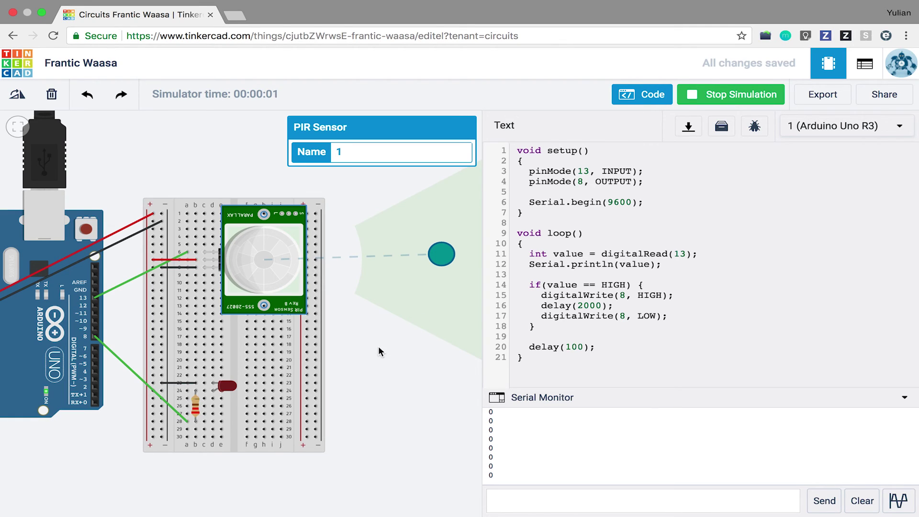
scroll(378, 352, "up", 2)
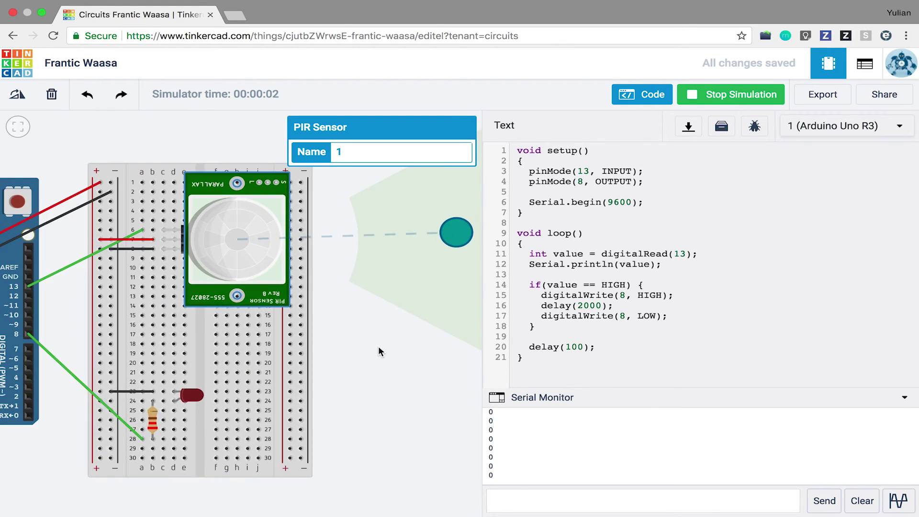
scroll(378, 352, "up", 2)
left_click_drag(359, 353, 331, 347)
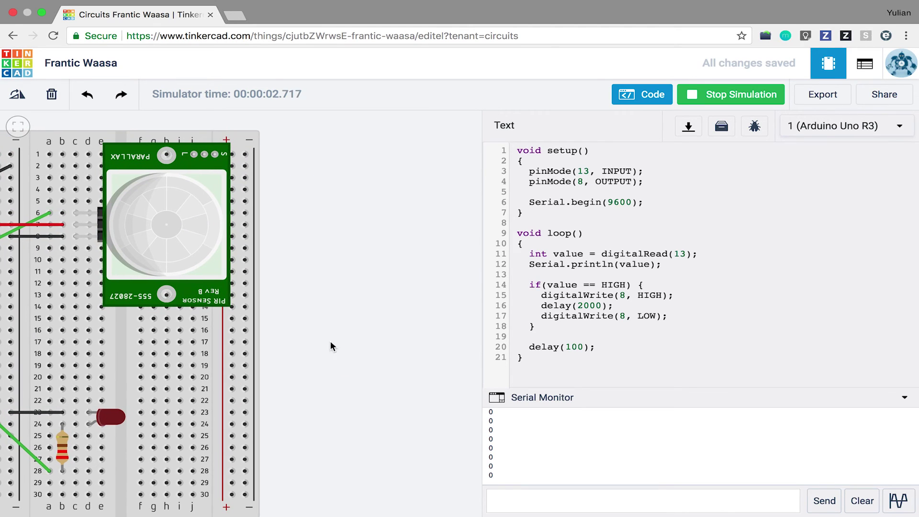
left_click(168, 241)
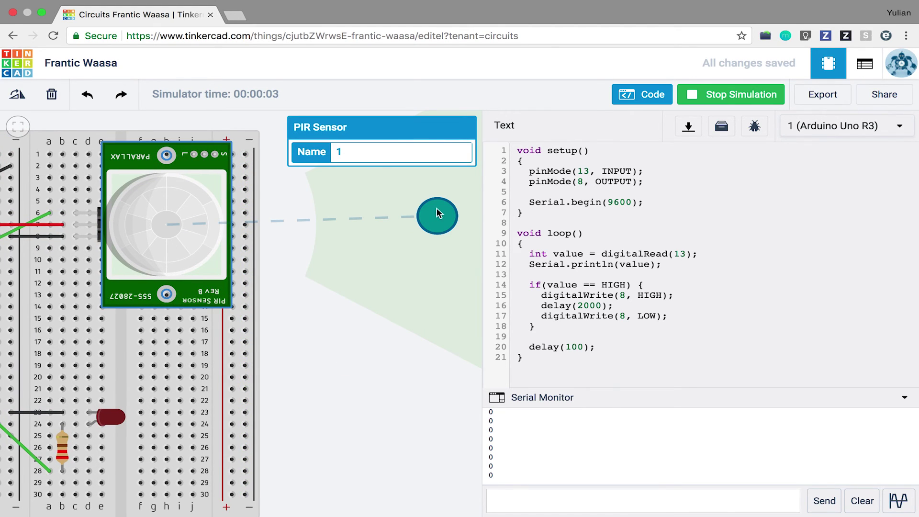
left_click_drag(437, 214, 414, 253)
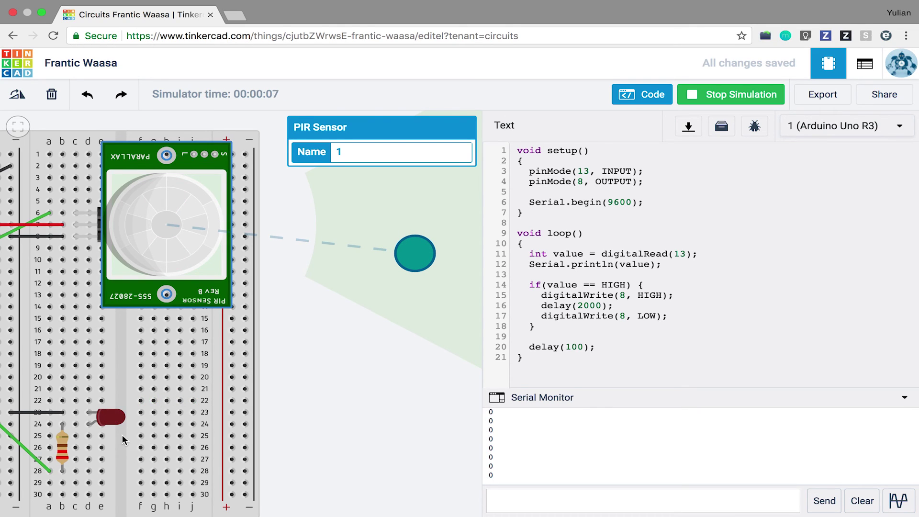
left_click_drag(421, 258, 424, 225)
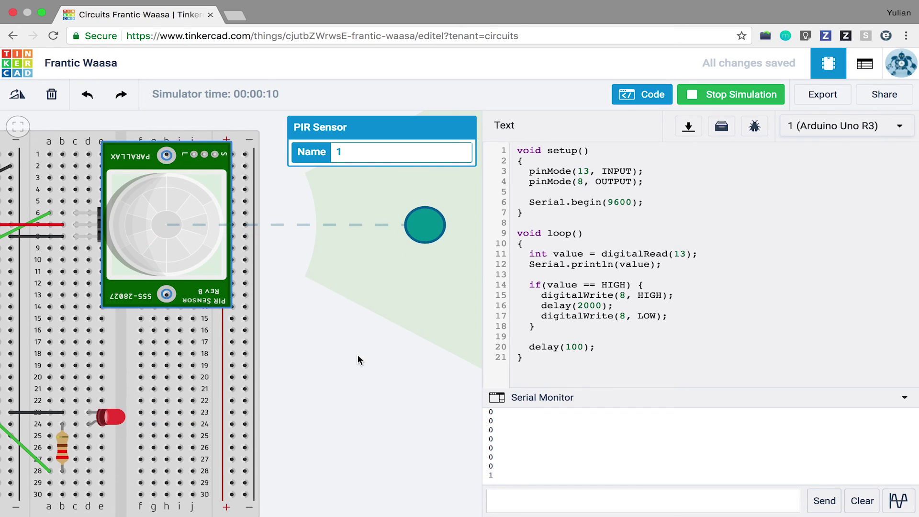